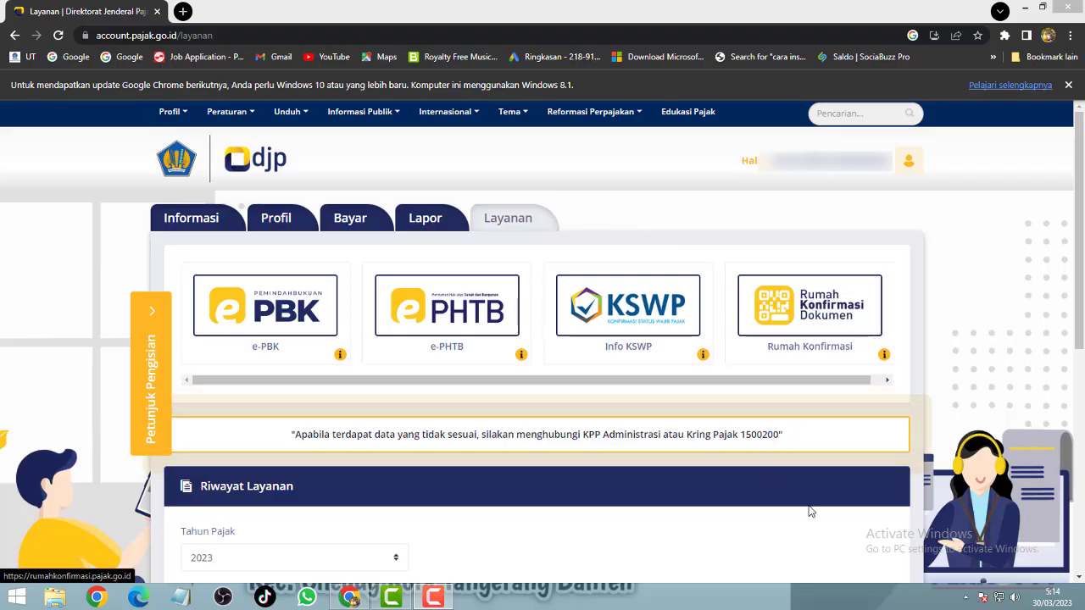
Step: Check the system calendar for April 2023 dates, then close it
{"action": "left_click", "coordinate": [1057, 602]}
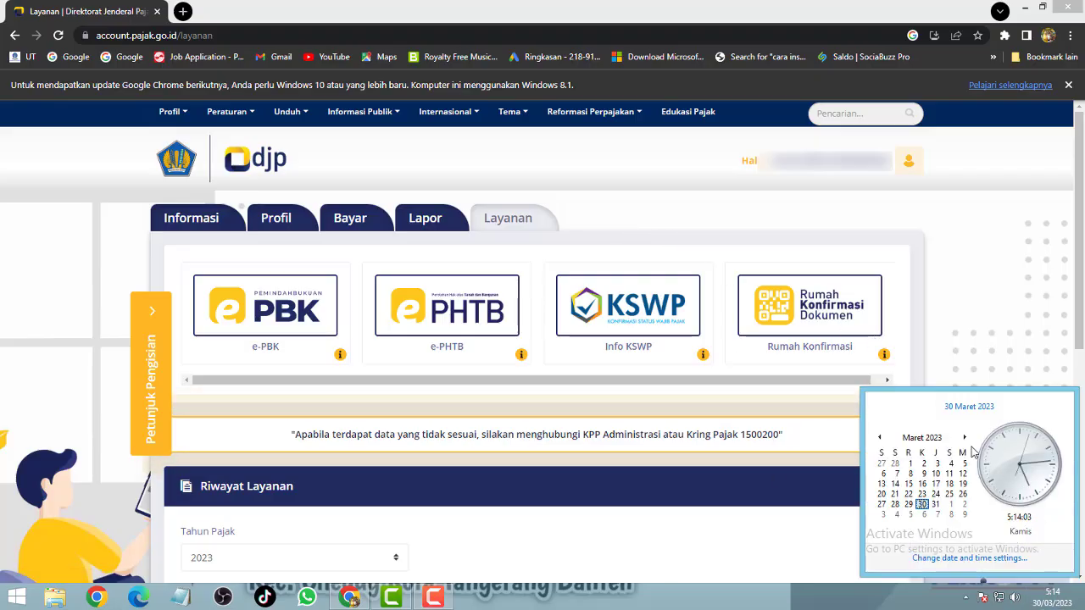
{"action": "left_click", "coordinate": [964, 438]}
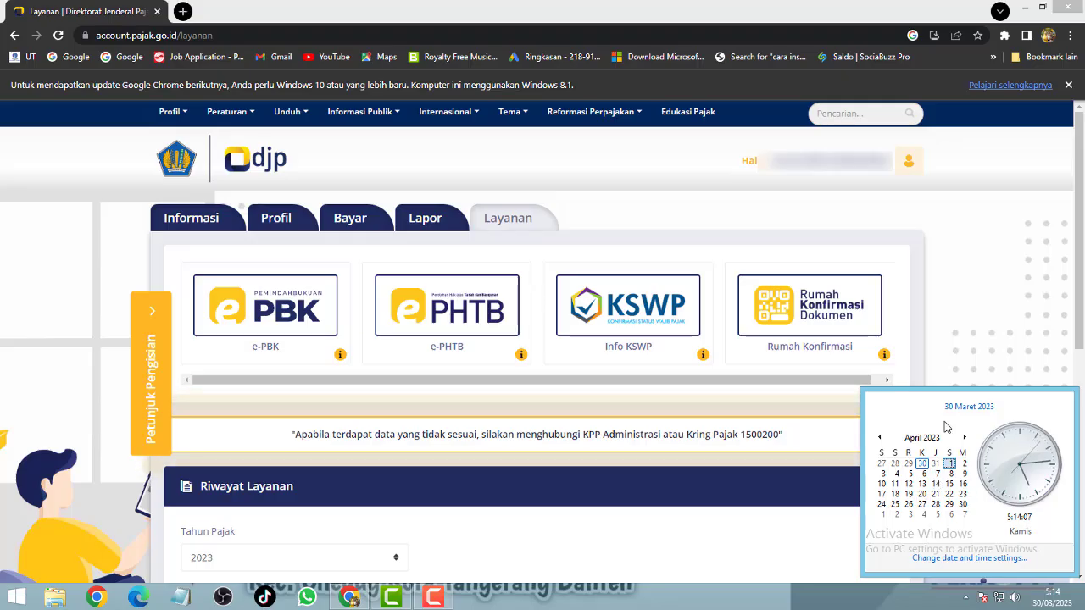
{"action": "left_click", "coordinate": [1080, 268]}
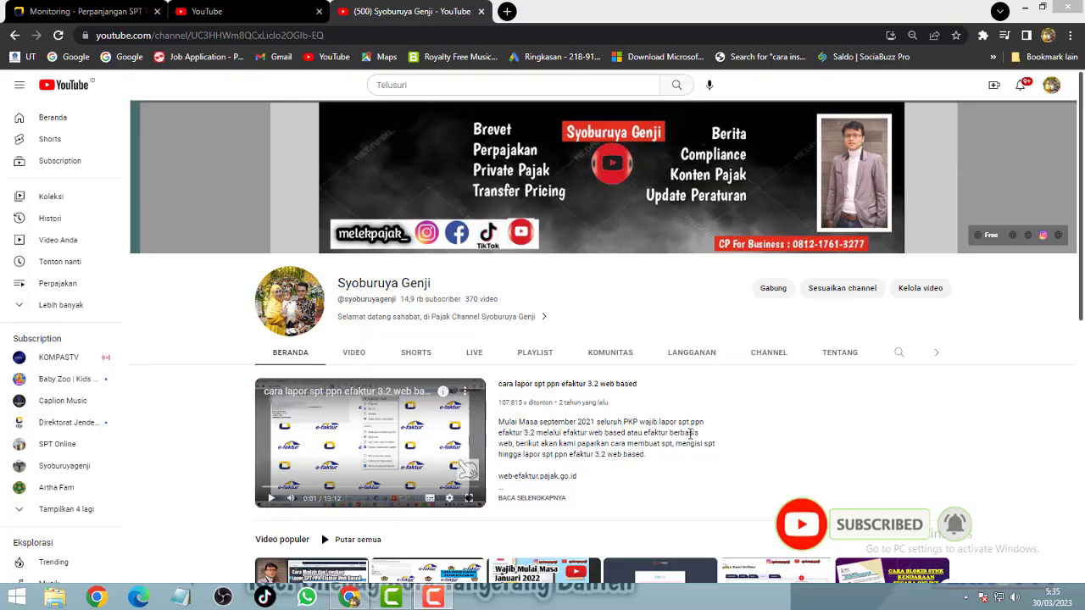
{"action": "scroll", "coordinate": [777, 412], "scroll_direction": "down", "scroll_amount": 3}
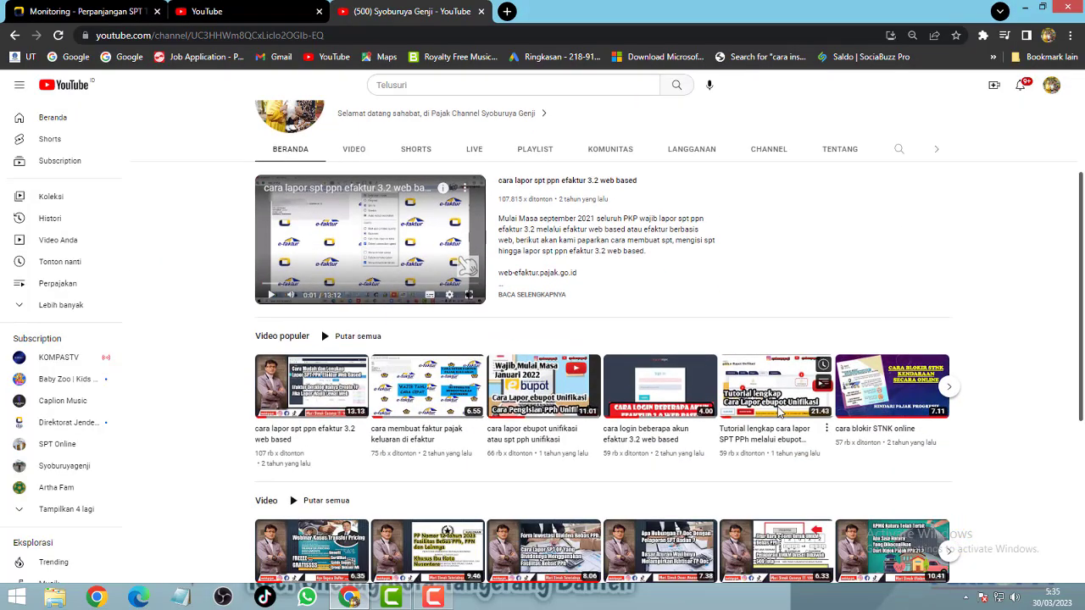
{"action": "scroll", "coordinate": [777, 412], "scroll_direction": "down", "scroll_amount": 2}
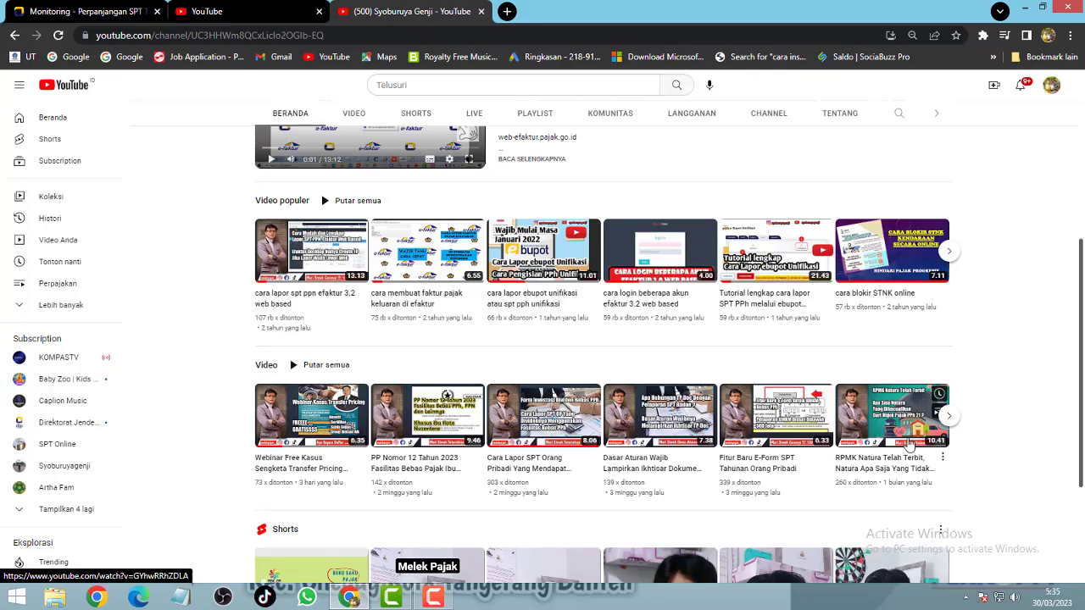
{"action": "scroll", "coordinate": [978, 497], "scroll_direction": "up", "scroll_amount": 2}
{"action": "scroll", "coordinate": [979, 497], "scroll_direction": "up", "scroll_amount": 1}
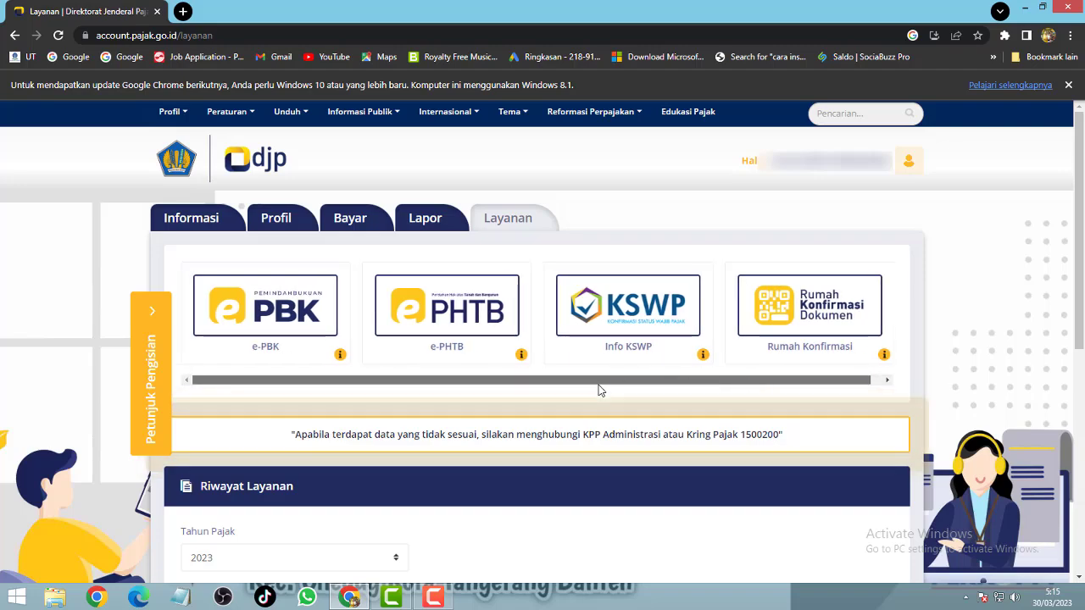
Step: Enable e-PSPT under Profil > Aktivasi Fitur, save the feature change, and acknowledge SUKSES
{"action": "left_click", "coordinate": [278, 221]}
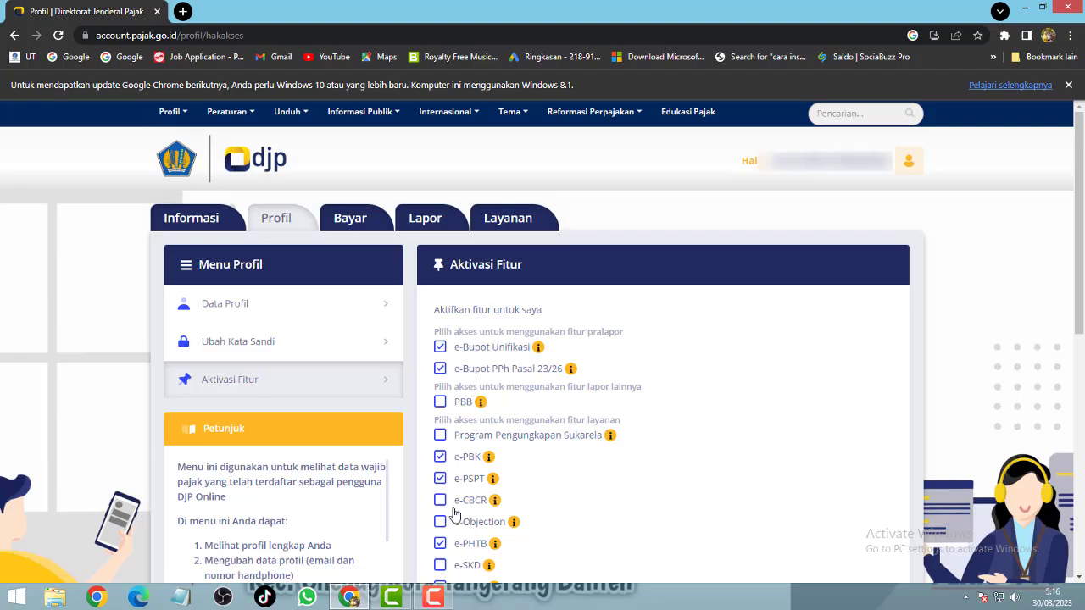
{"action": "scroll", "coordinate": [521, 432], "scroll_direction": "down", "scroll_amount": 4}
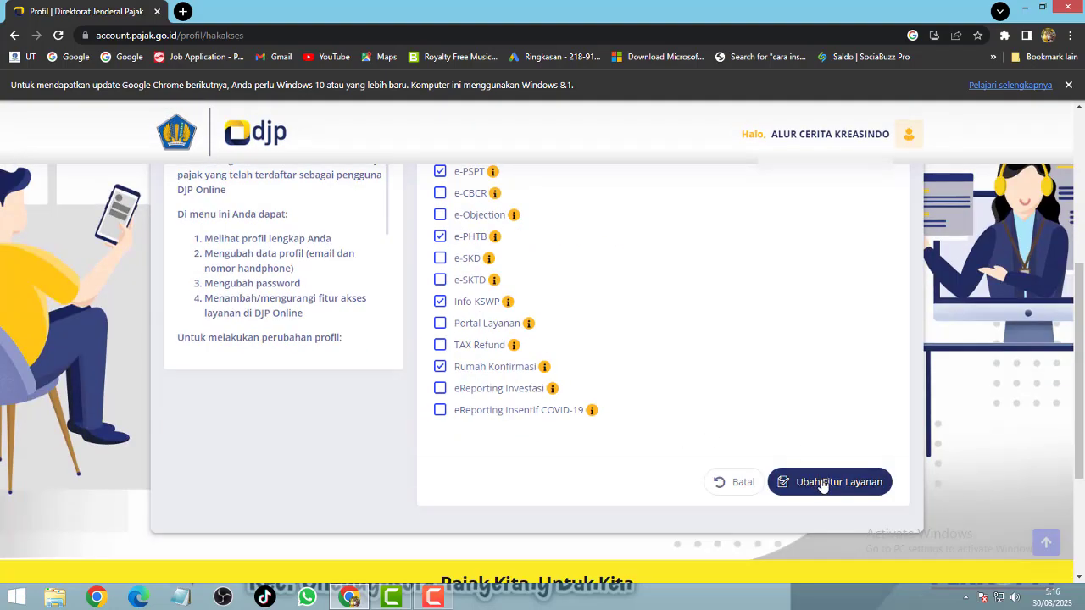
{"action": "left_click", "coordinate": [835, 486]}
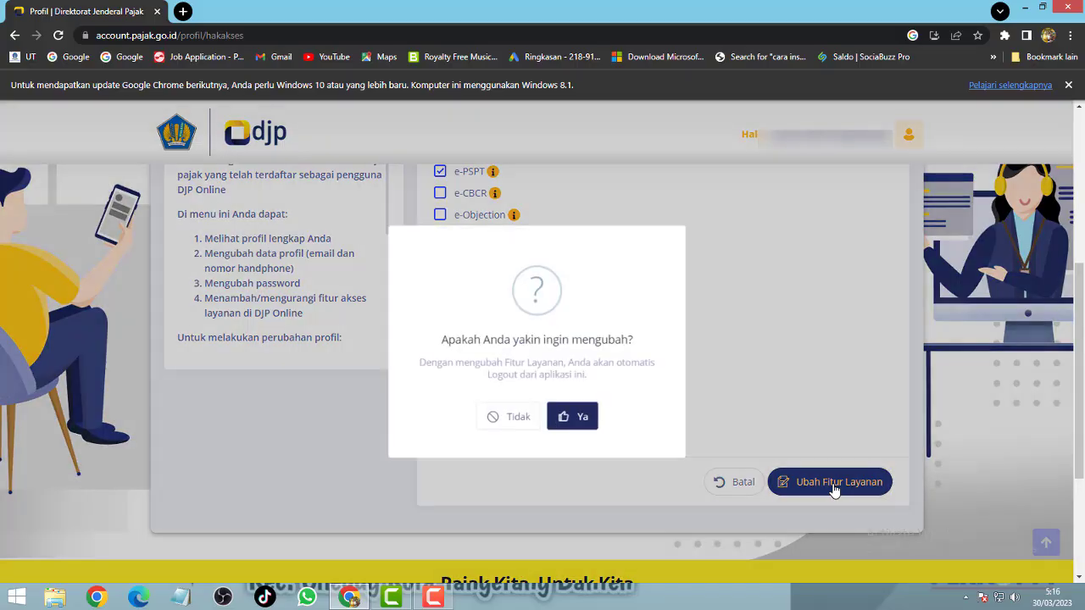
{"action": "left_click", "coordinate": [567, 424]}
{"action": "left_click", "coordinate": [536, 415]}
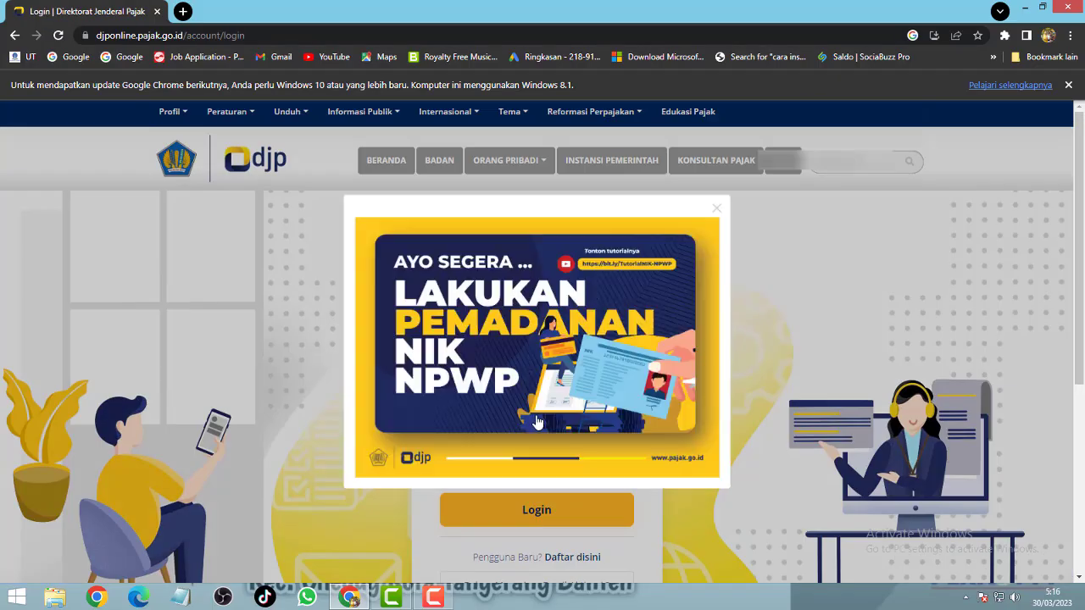
Step: Dismiss the NIK/NPWP announcement and log in with the saved taxpayer number, password and security code
{"action": "left_click", "coordinate": [725, 205]}
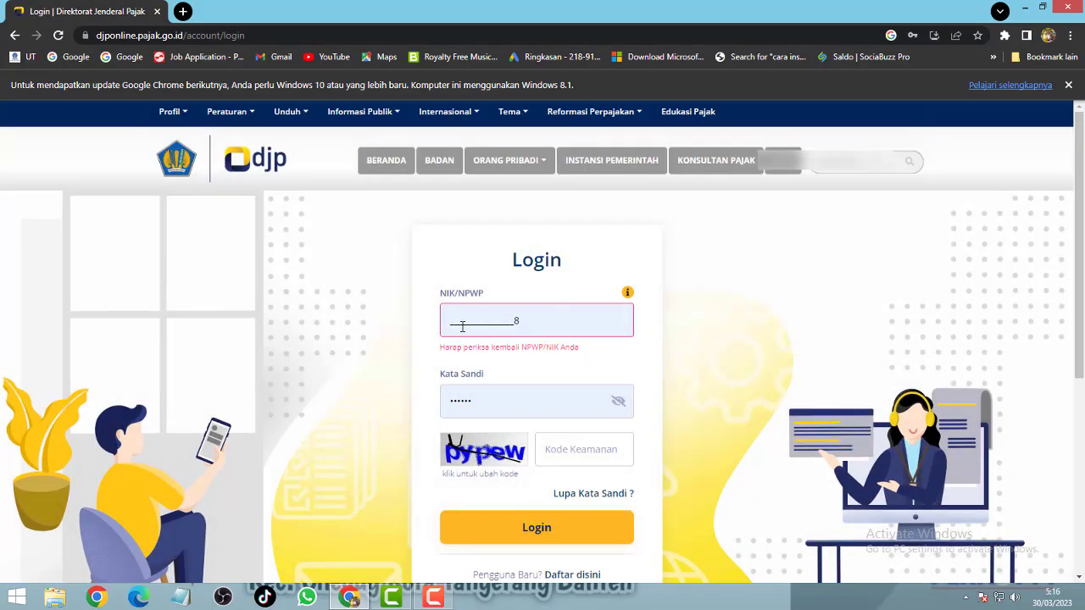
{"action": "left_click", "coordinate": [457, 318]}
{"action": "key", "text": "Down"}
{"action": "key", "text": "Return"}
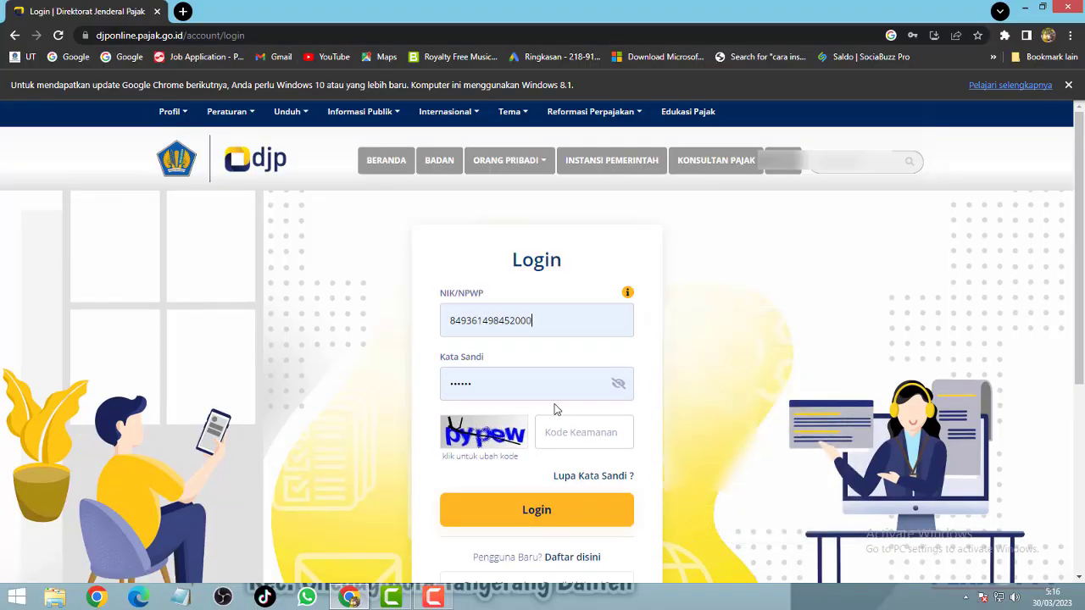
{"action": "left_click", "coordinate": [578, 432]}
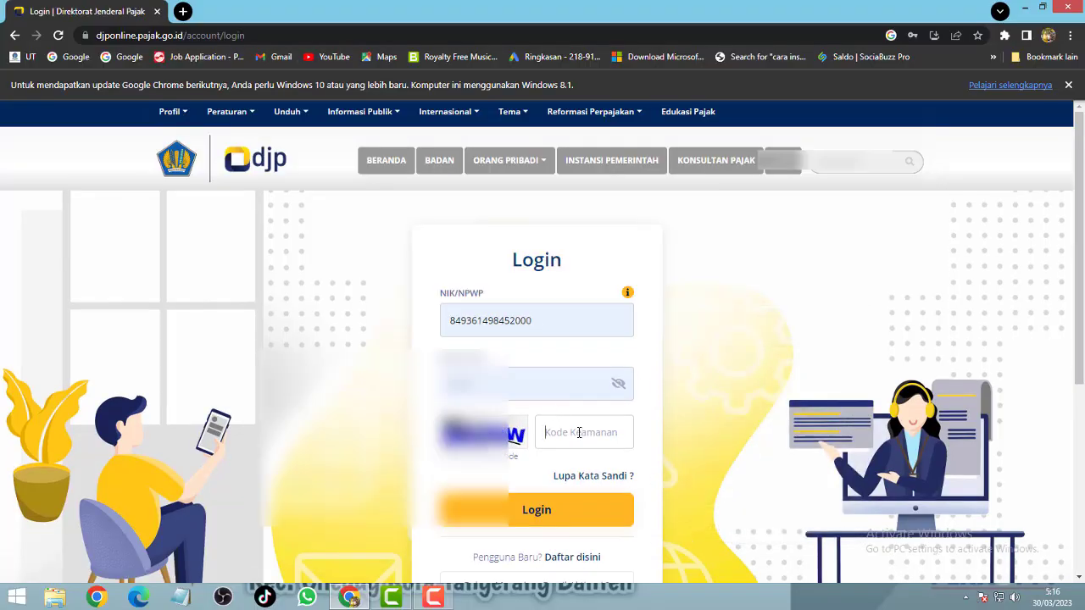
{"action": "type", "text": "py"}
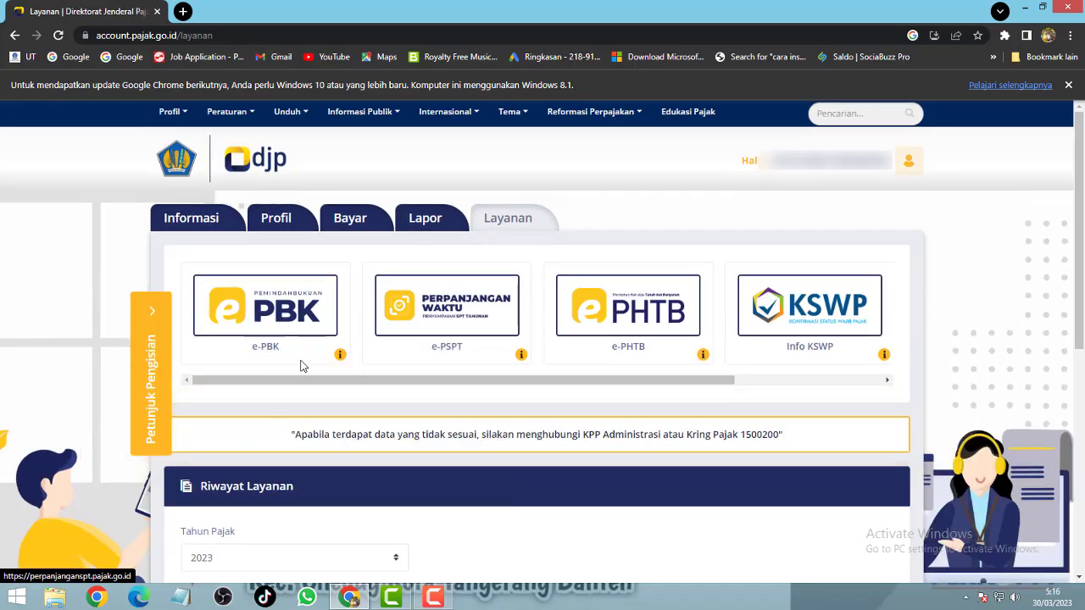
Step: Launch the e-PSPT card and go to the Permohonan Perpanjangan SPT Tahunan request form
{"action": "left_click_drag", "start_coordinate": [411, 382], "coordinate": [657, 384]}
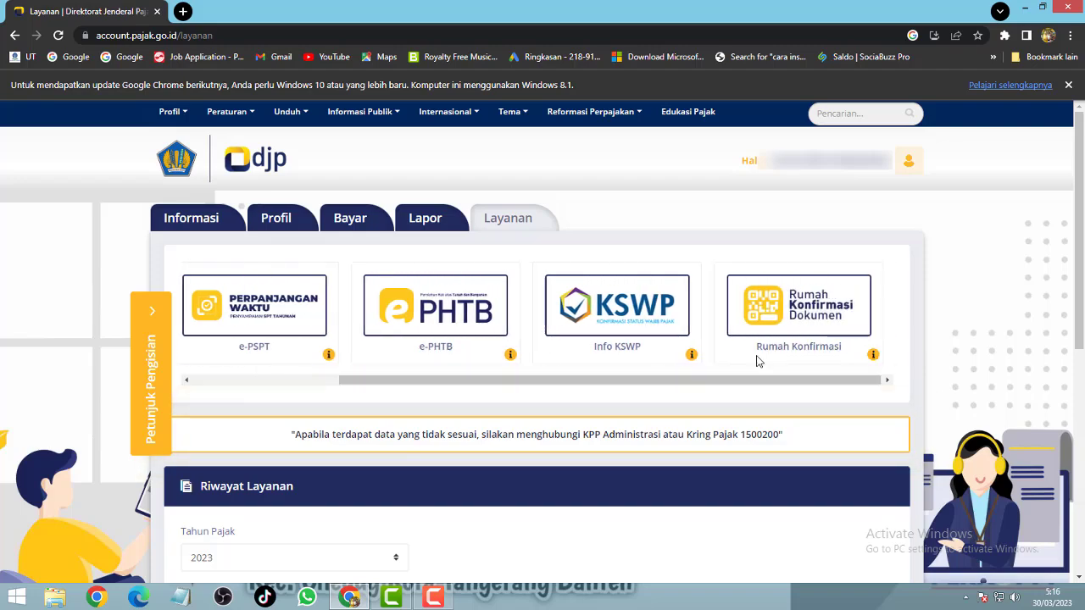
{"action": "left_click_drag", "start_coordinate": [472, 387], "coordinate": [300, 380]}
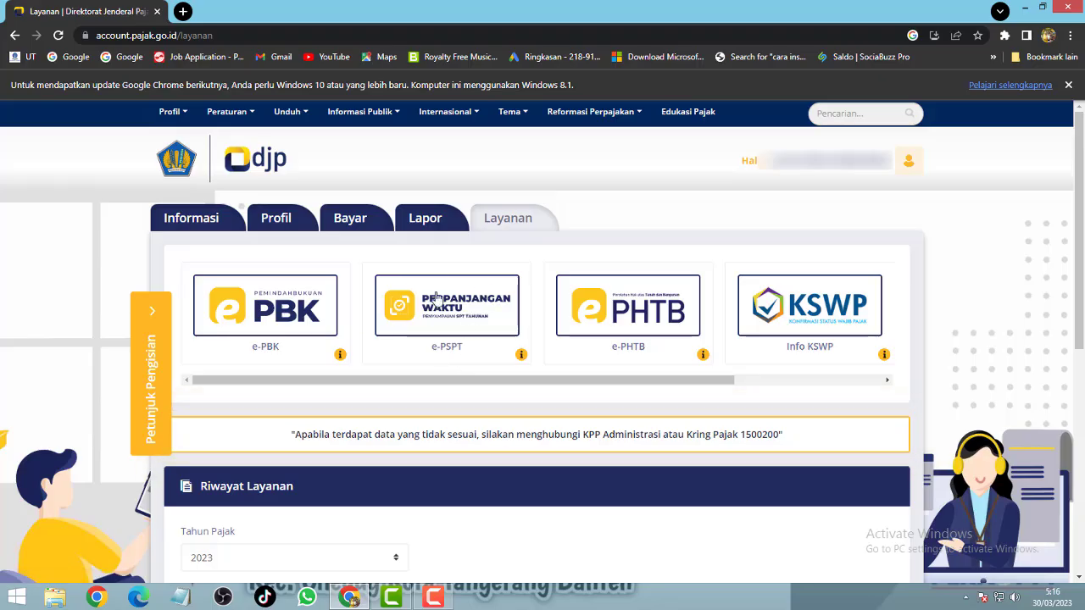
{"action": "left_click", "coordinate": [449, 303]}
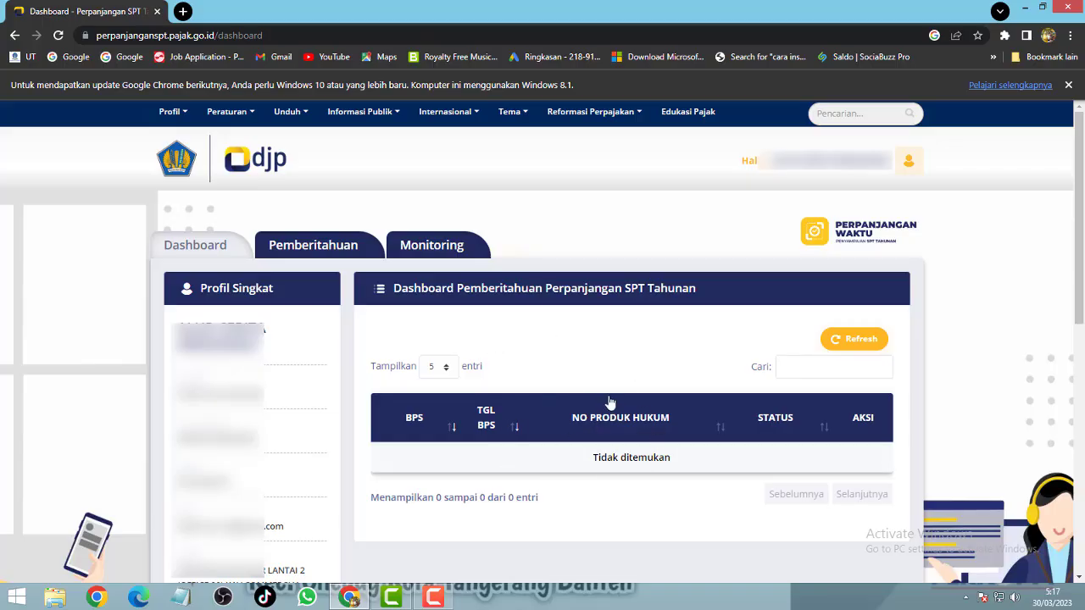
{"action": "left_click", "coordinate": [320, 247]}
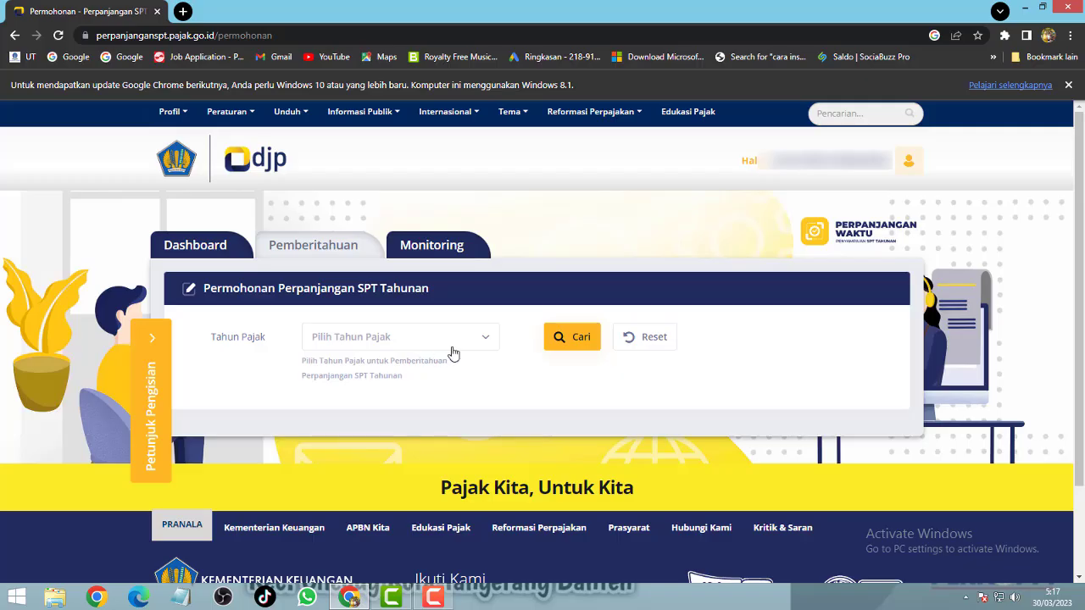
Step: Choose tax year 2022, search for eligibility, and accept the 'Permohonan dapat diajukan' notice
{"action": "left_click", "coordinate": [485, 340]}
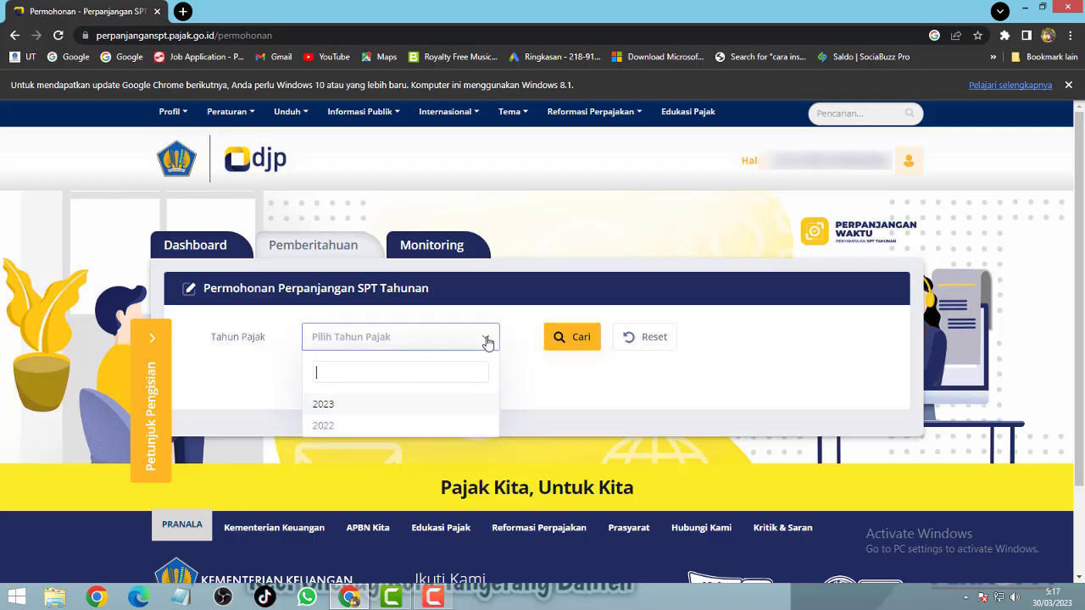
{"action": "left_click", "coordinate": [331, 428]}
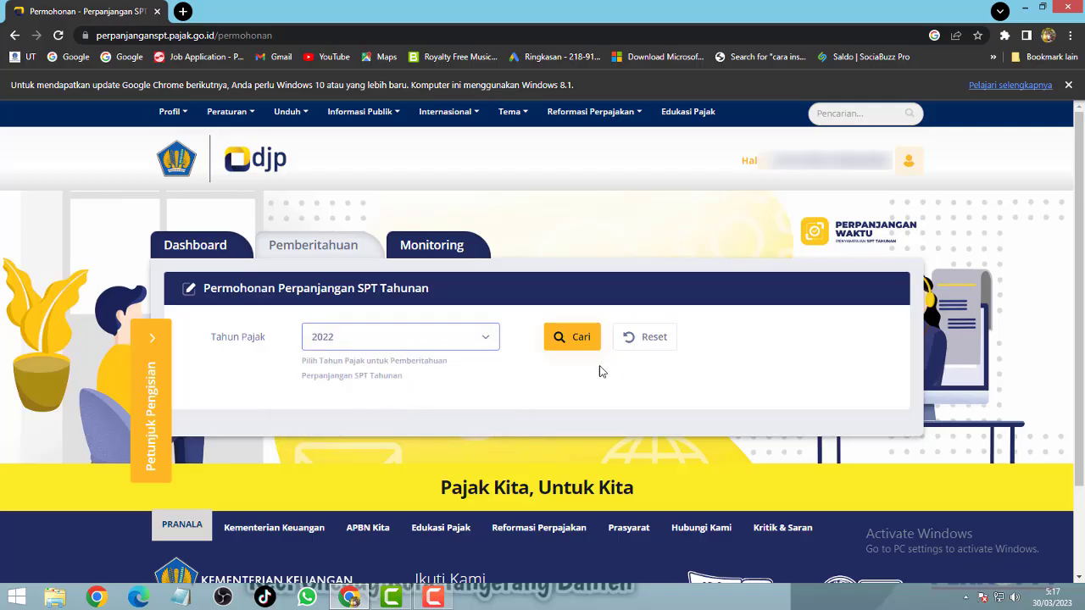
{"action": "left_click", "coordinate": [566, 339]}
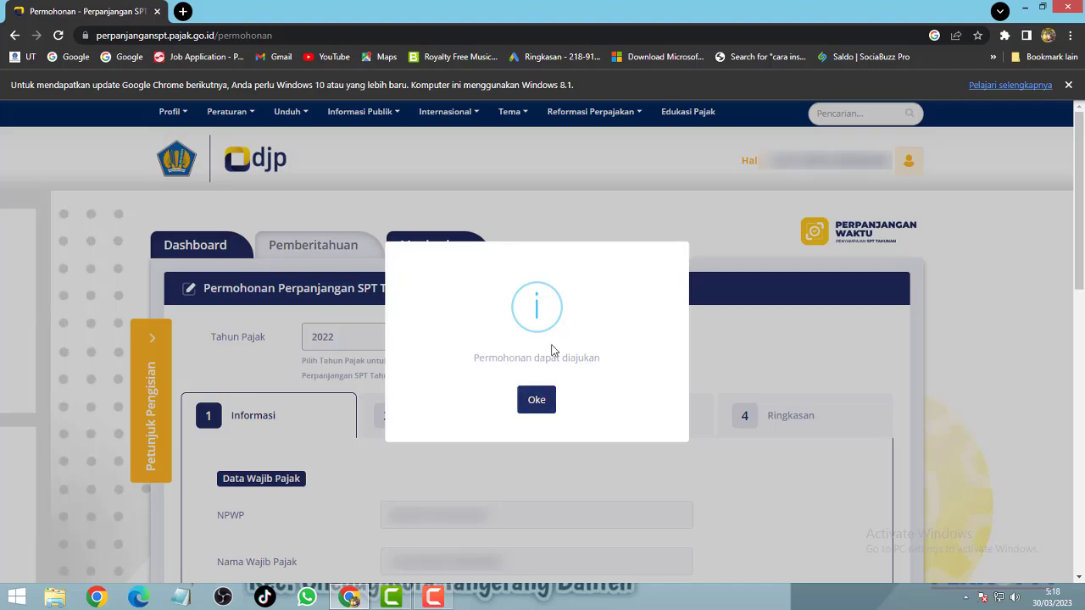
{"action": "left_click", "coordinate": [536, 401]}
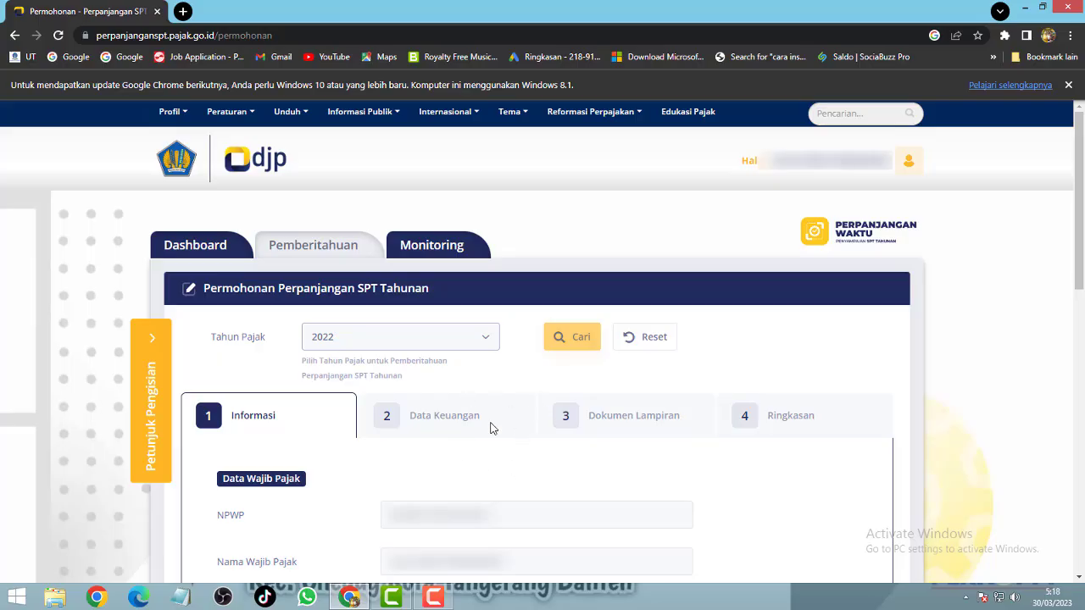
Step: Pick 30 June 2023 in the Perpanjangan SPT s.d. date picker
{"action": "scroll", "coordinate": [491, 429], "scroll_direction": "down", "scroll_amount": 3}
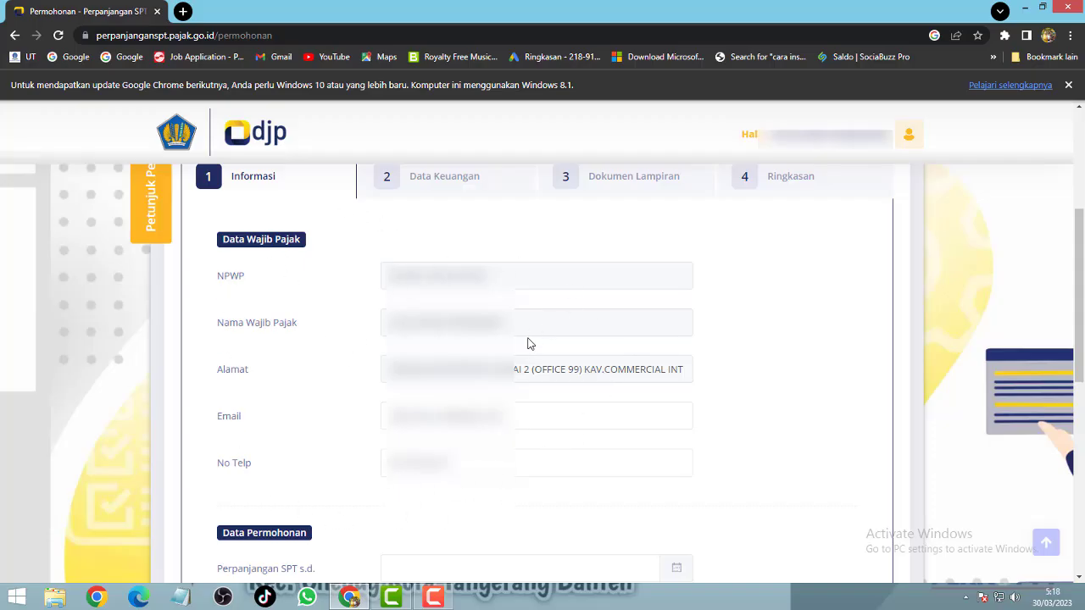
{"action": "scroll", "coordinate": [527, 348], "scroll_direction": "down", "scroll_amount": 5}
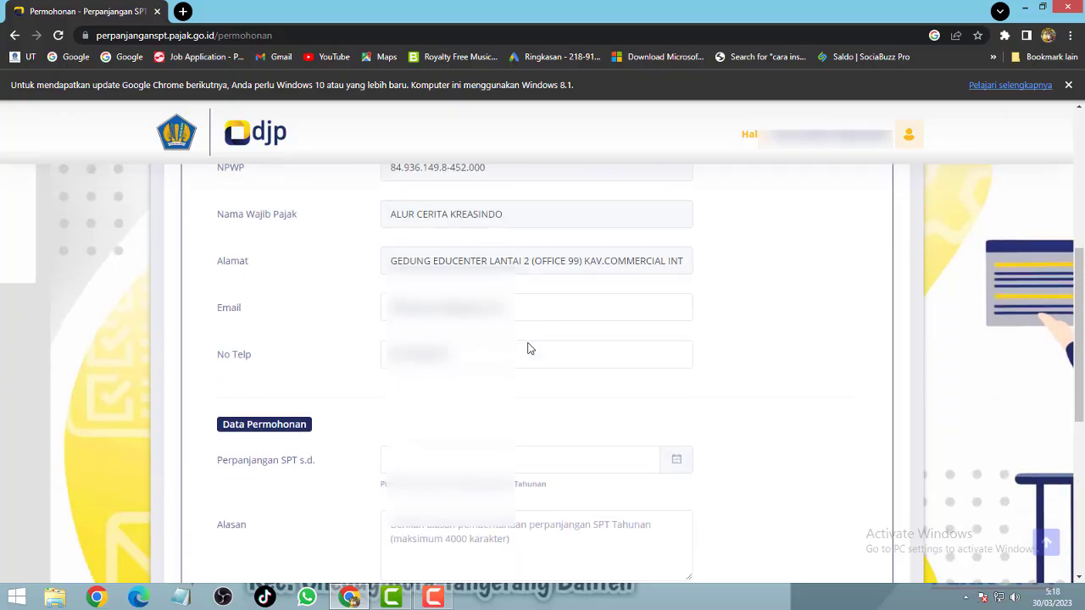
{"action": "scroll", "coordinate": [527, 348], "scroll_direction": "up", "scroll_amount": 1}
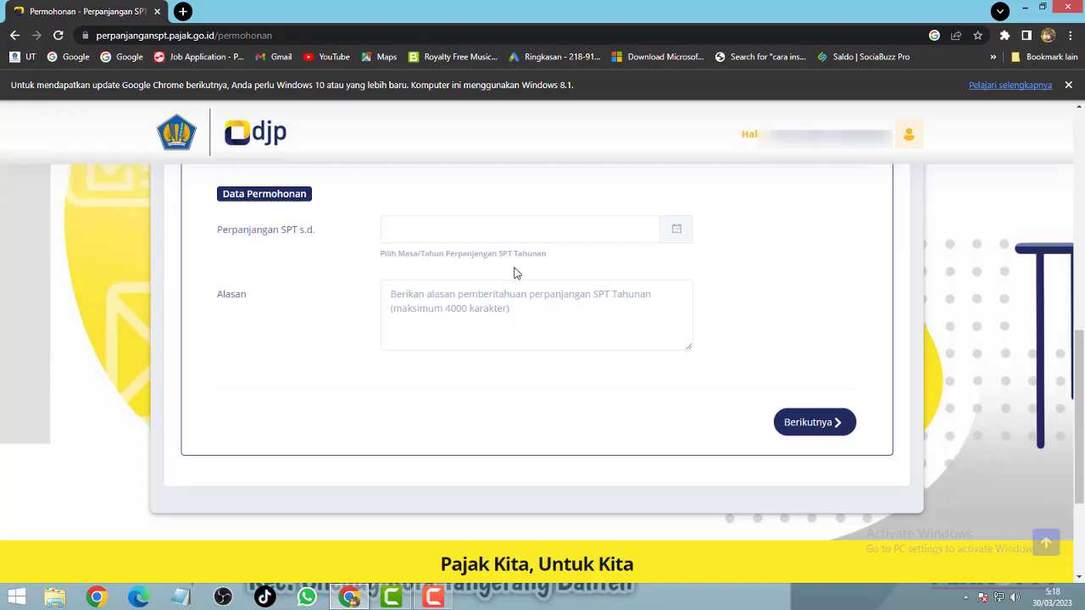
{"action": "left_click", "coordinate": [550, 234]}
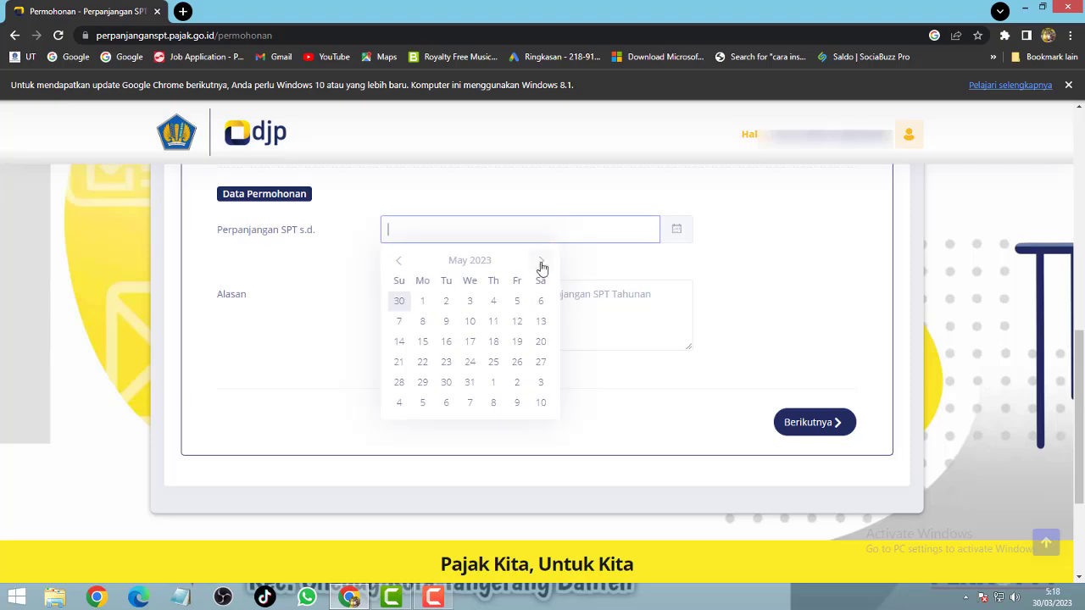
{"action": "left_click", "coordinate": [542, 263]}
{"action": "left_click", "coordinate": [542, 263]}
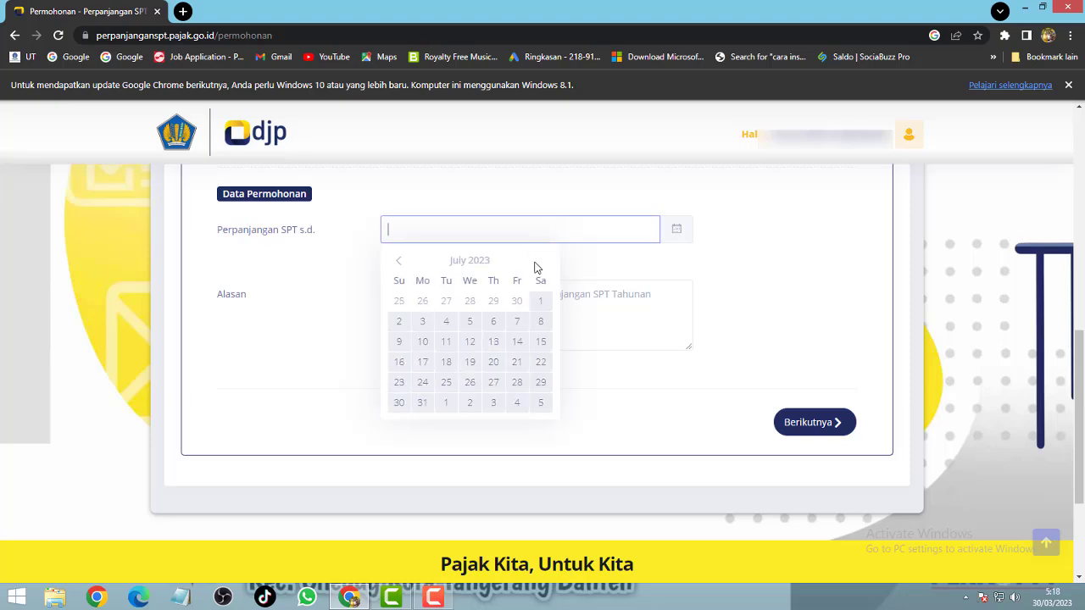
{"action": "left_click", "coordinate": [399, 264]}
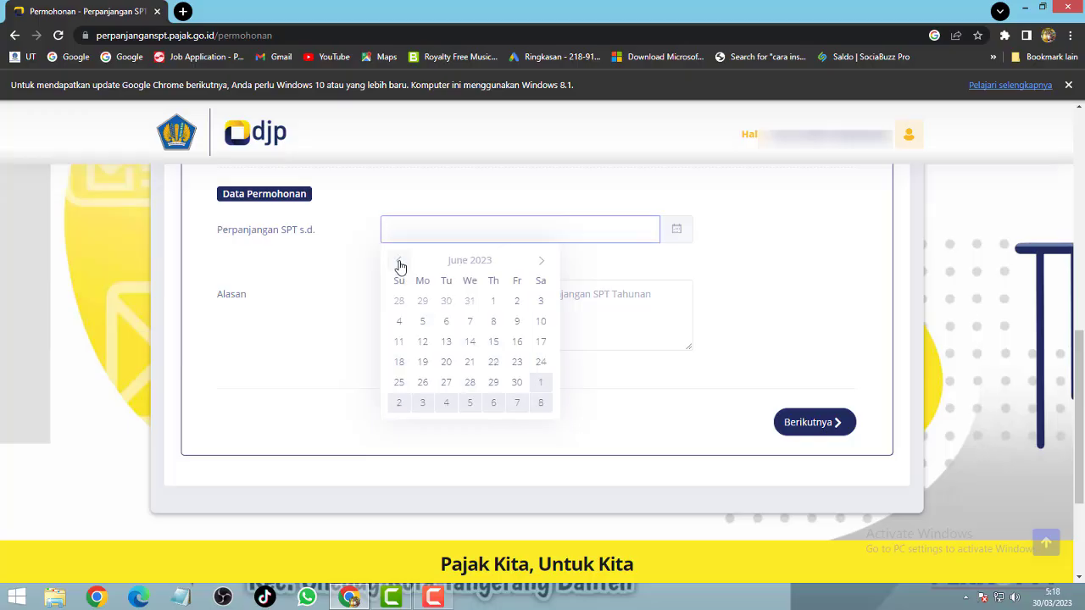
{"action": "left_click", "coordinate": [399, 263]}
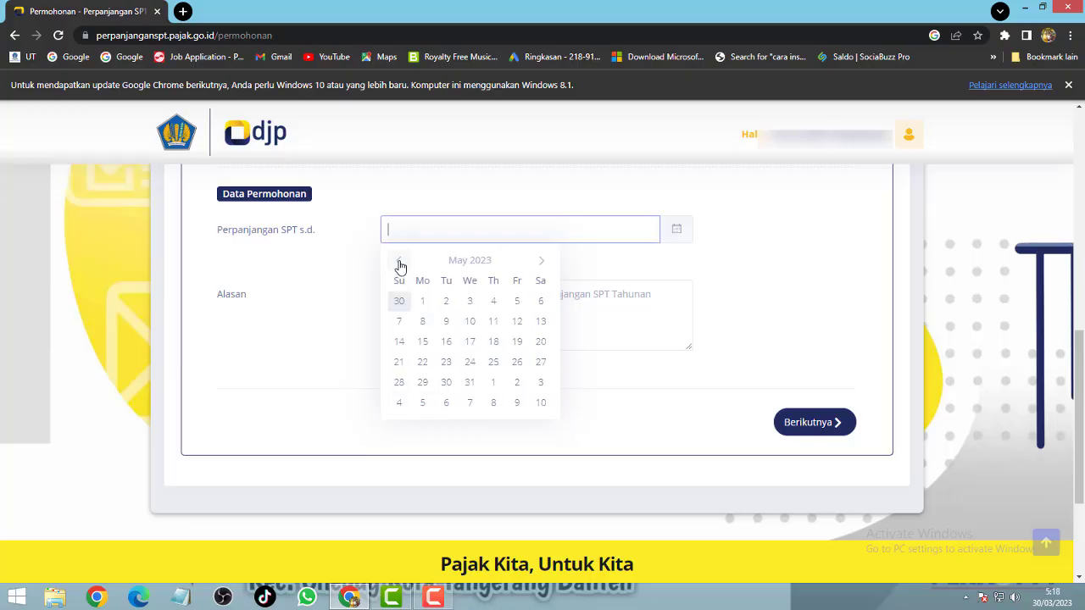
{"action": "left_click", "coordinate": [400, 263]}
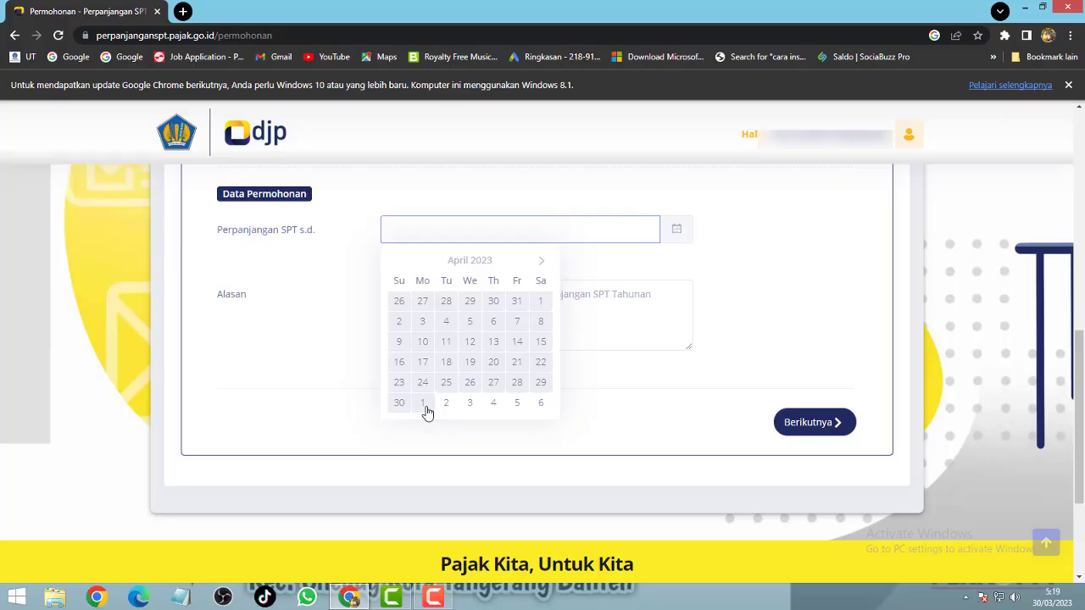
{"action": "left_click", "coordinate": [542, 263]}
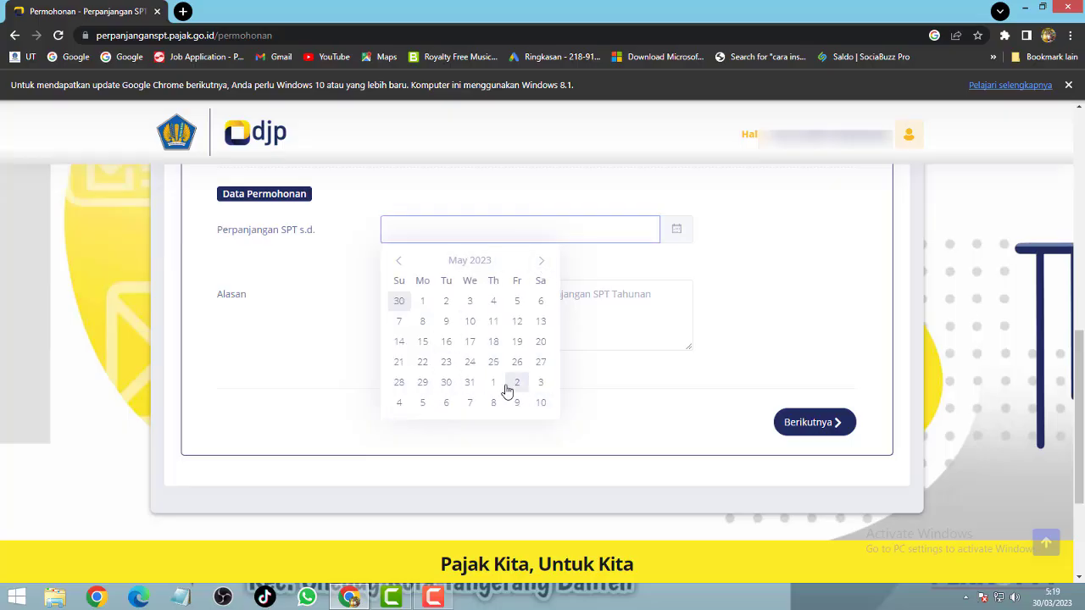
{"action": "left_click", "coordinate": [543, 263]}
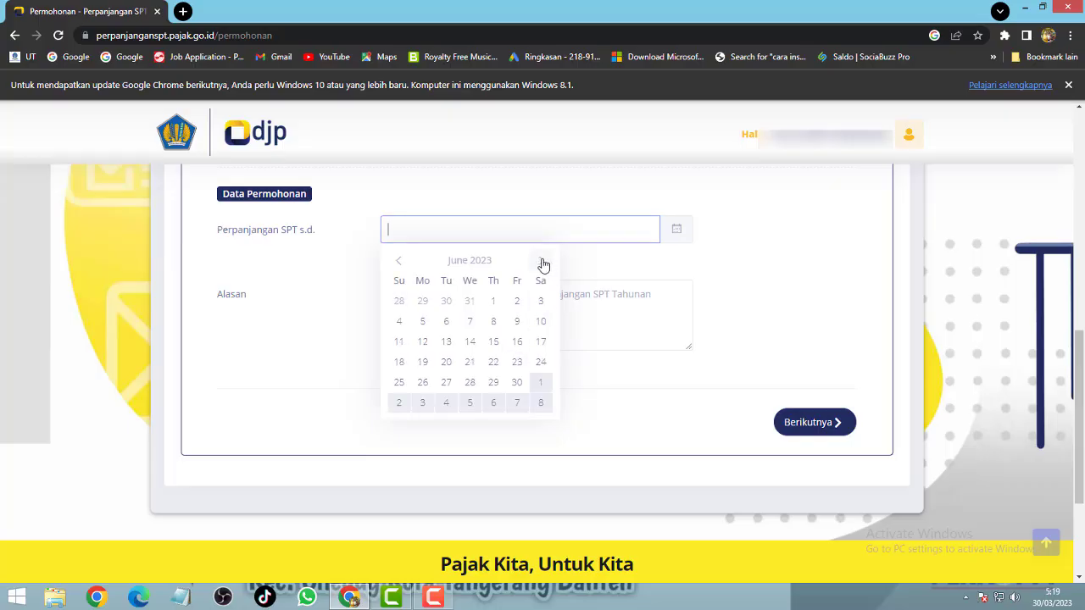
{"action": "left_click", "coordinate": [517, 383]}
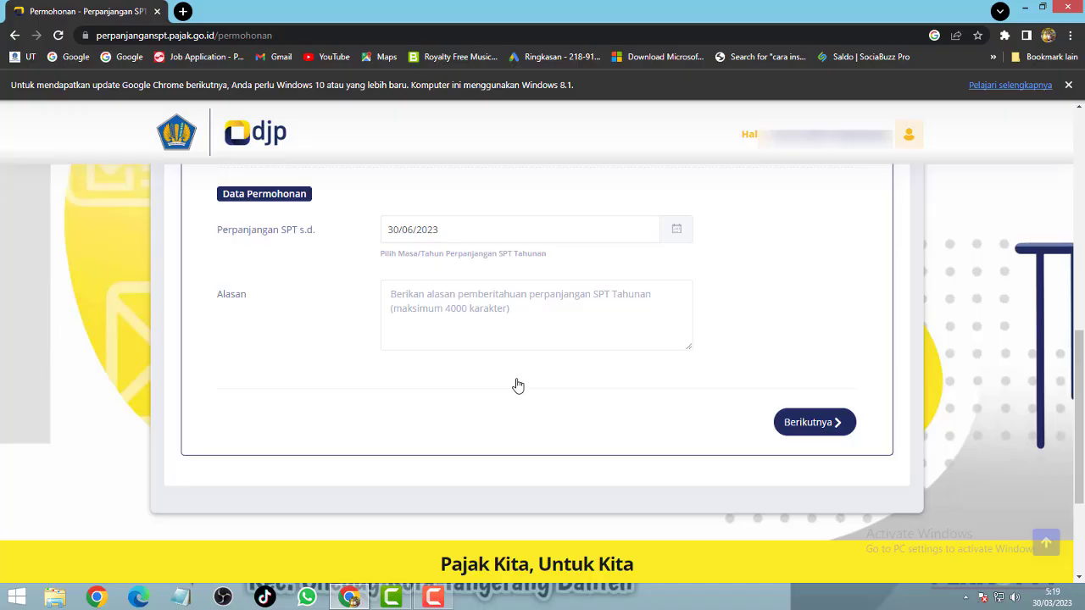
Step: Recheck the calendar and keep 30/06/2023 as the extension end date
{"action": "left_click", "coordinate": [413, 228]}
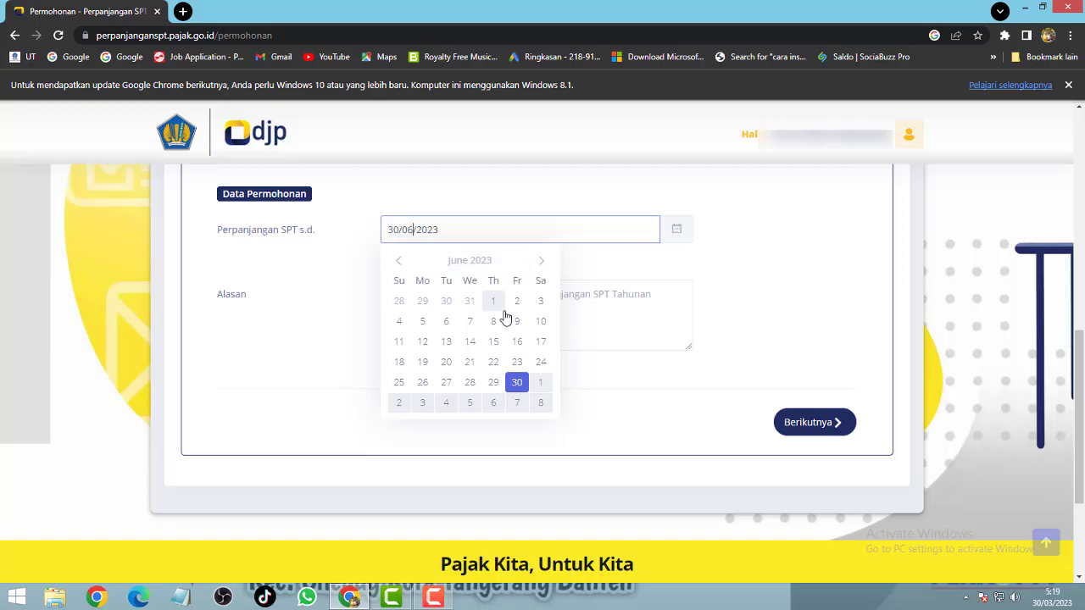
{"action": "left_click", "coordinate": [399, 261]}
{"action": "left_click", "coordinate": [400, 261]}
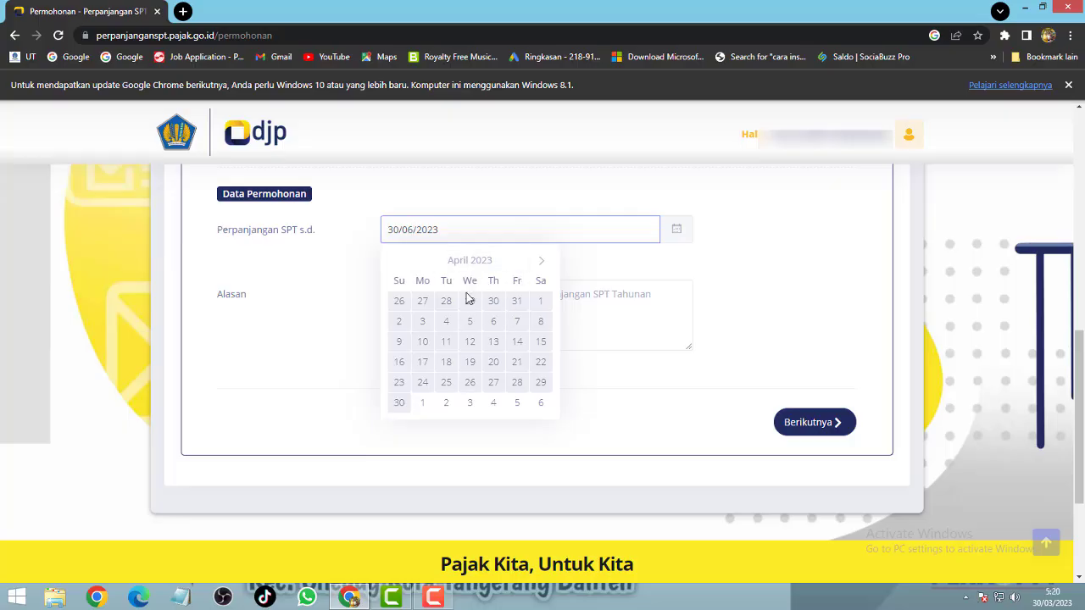
{"action": "left_click", "coordinate": [543, 263]}
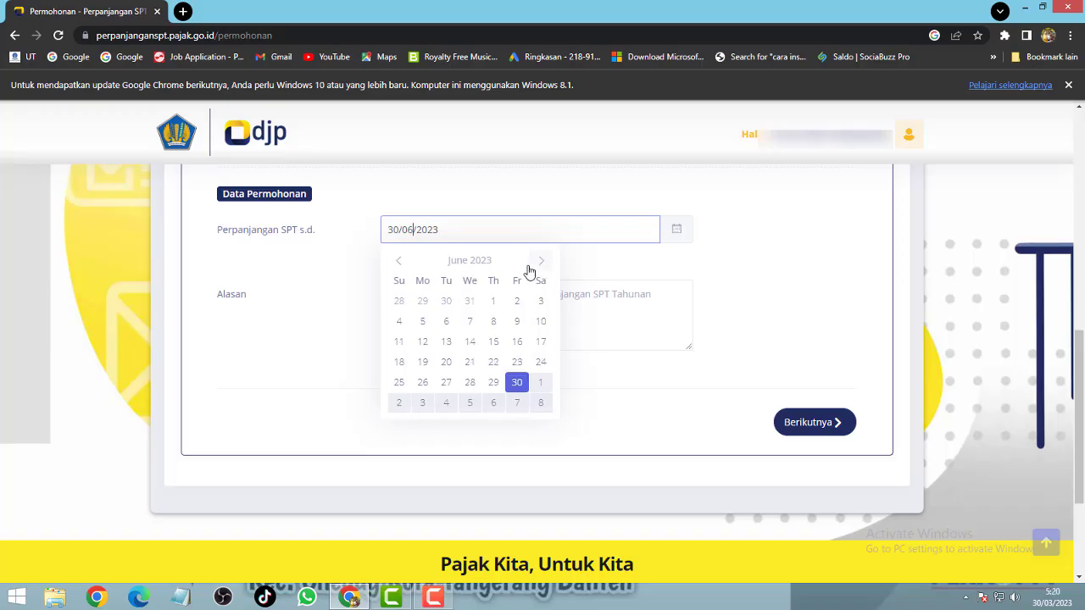
{"action": "left_click", "coordinate": [542, 265]}
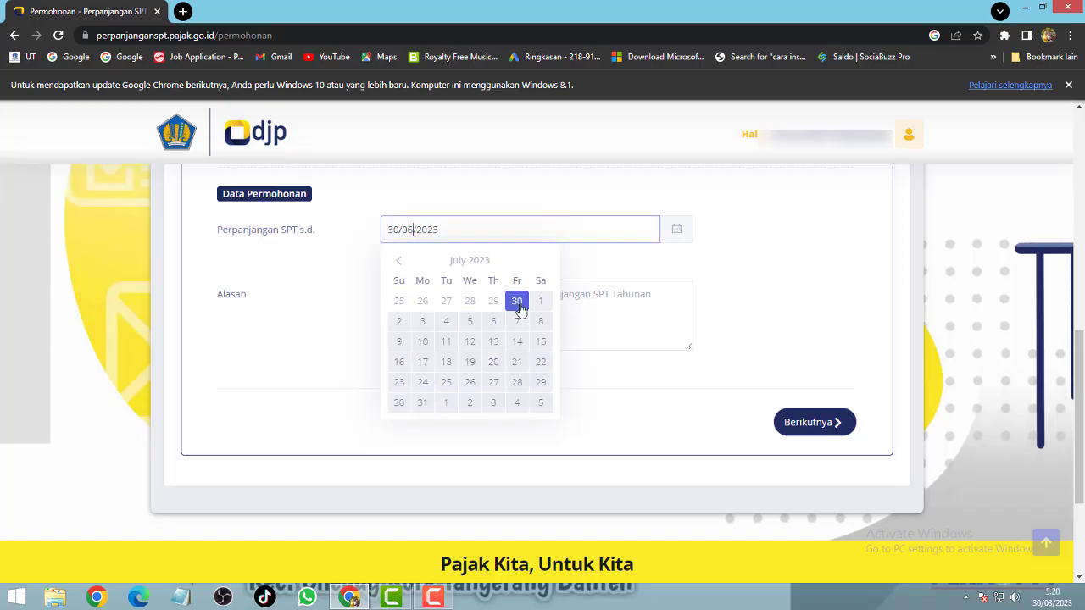
{"action": "left_click", "coordinate": [489, 302]}
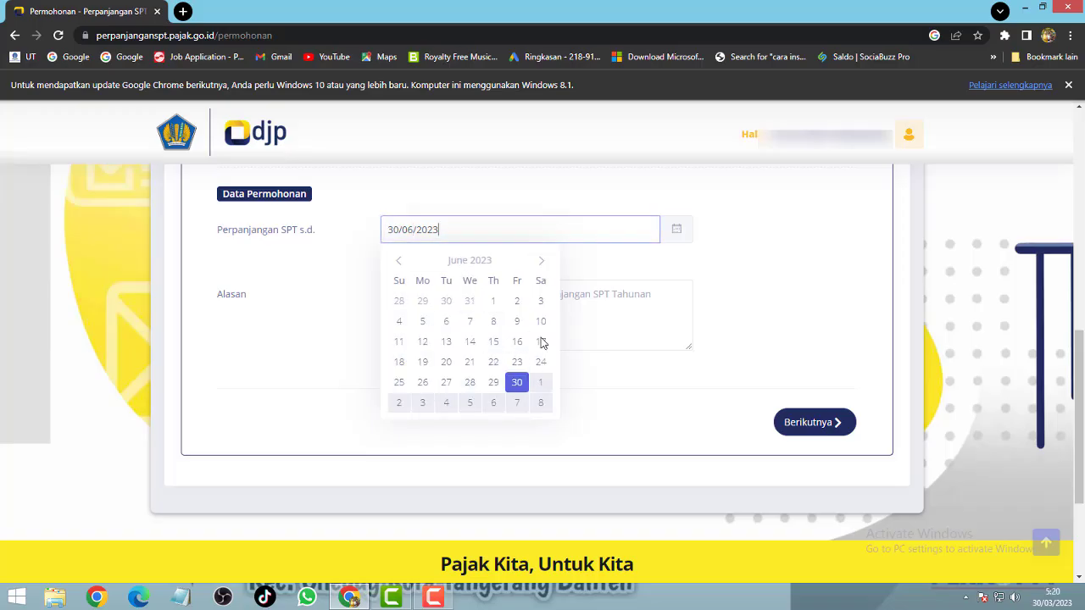
{"action": "left_click", "coordinate": [540, 263]}
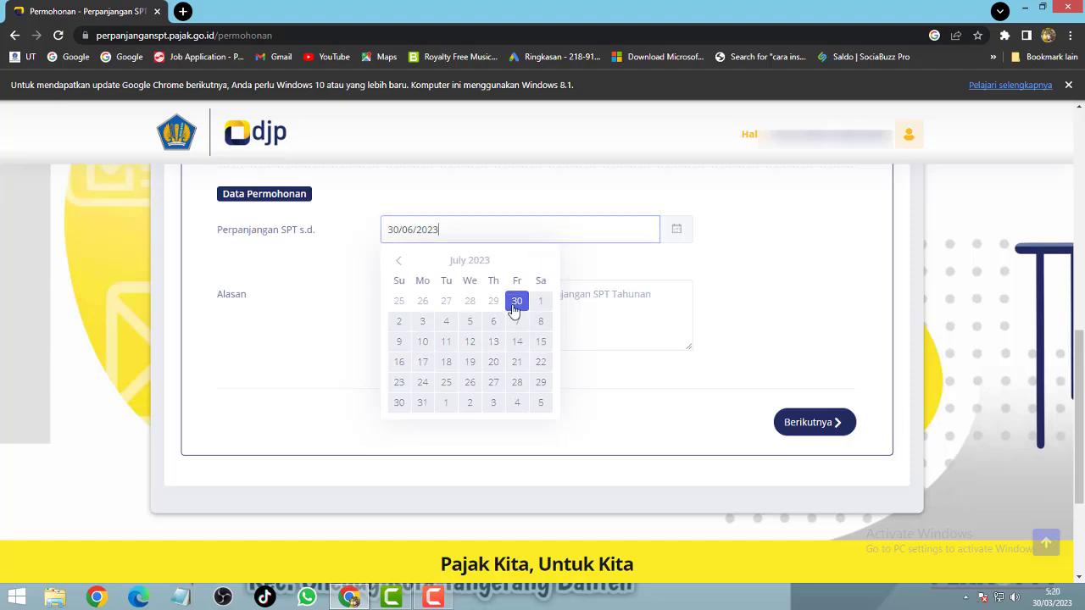
{"action": "left_click", "coordinate": [398, 261]}
{"action": "left_click", "coordinate": [518, 383]}
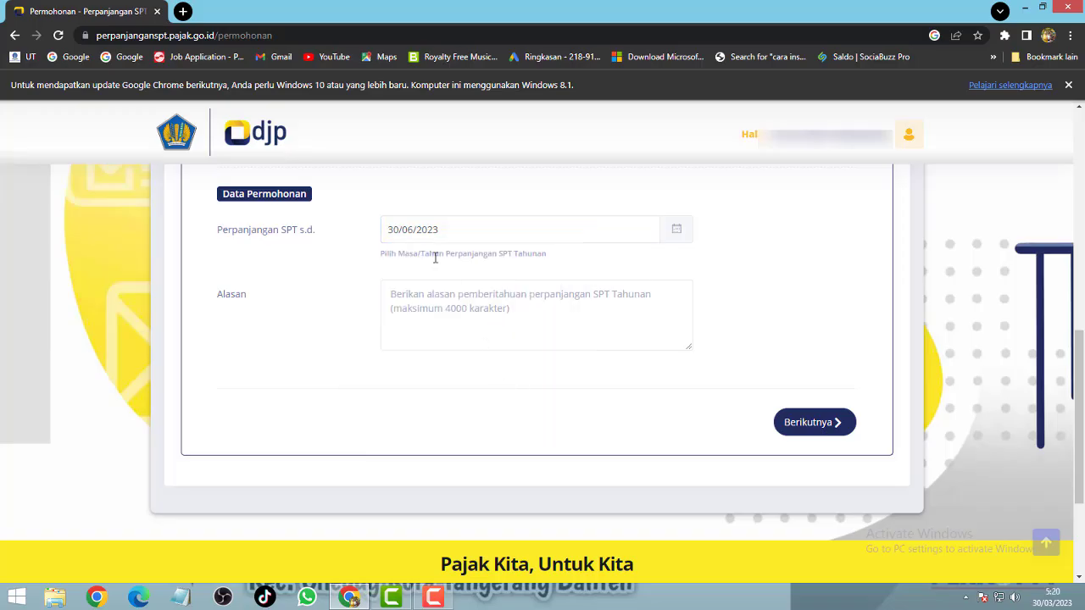
Step: Enter 'Audit Belum Selesai Laporan Keuangan Belum Selesai' as the Alasan and continue to Data Keuangan
{"action": "left_click", "coordinate": [428, 297]}
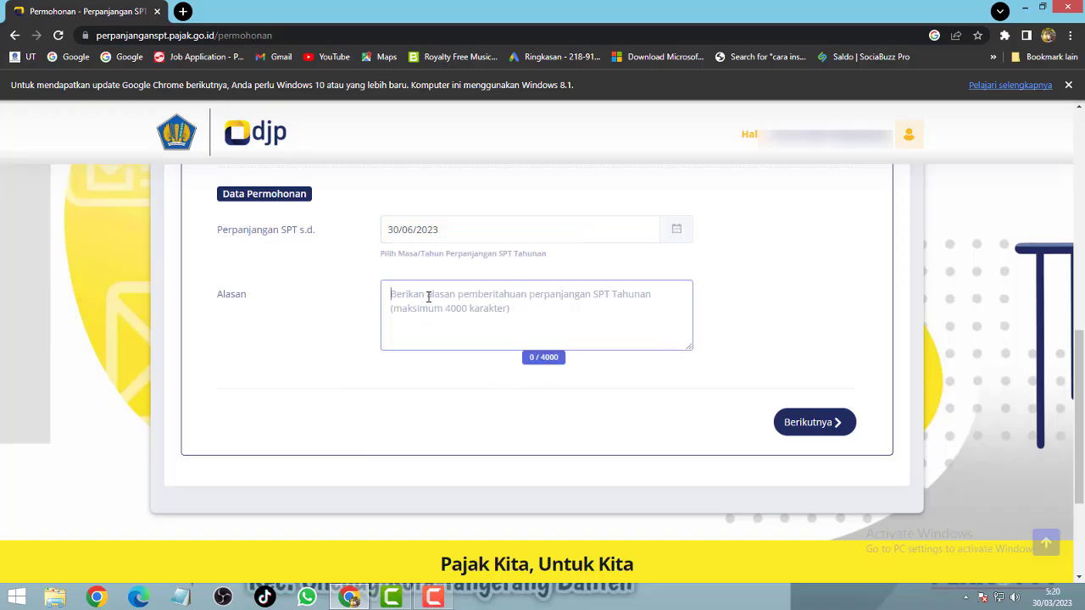
{"action": "type", "text": "Audit"}
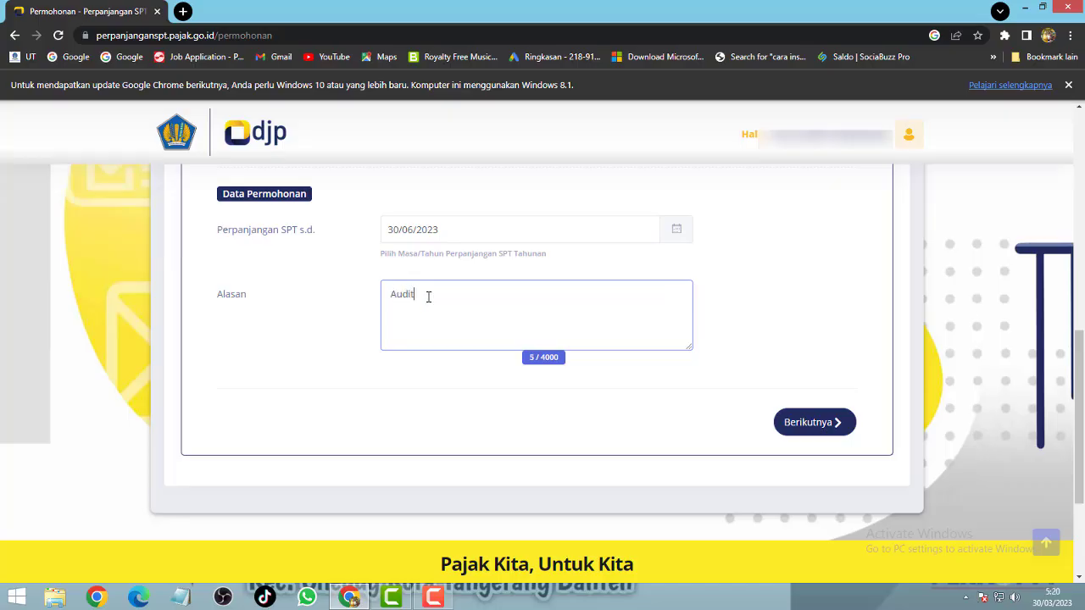
{"action": "type", "text": " Belum Selesai Laporan Keua"}
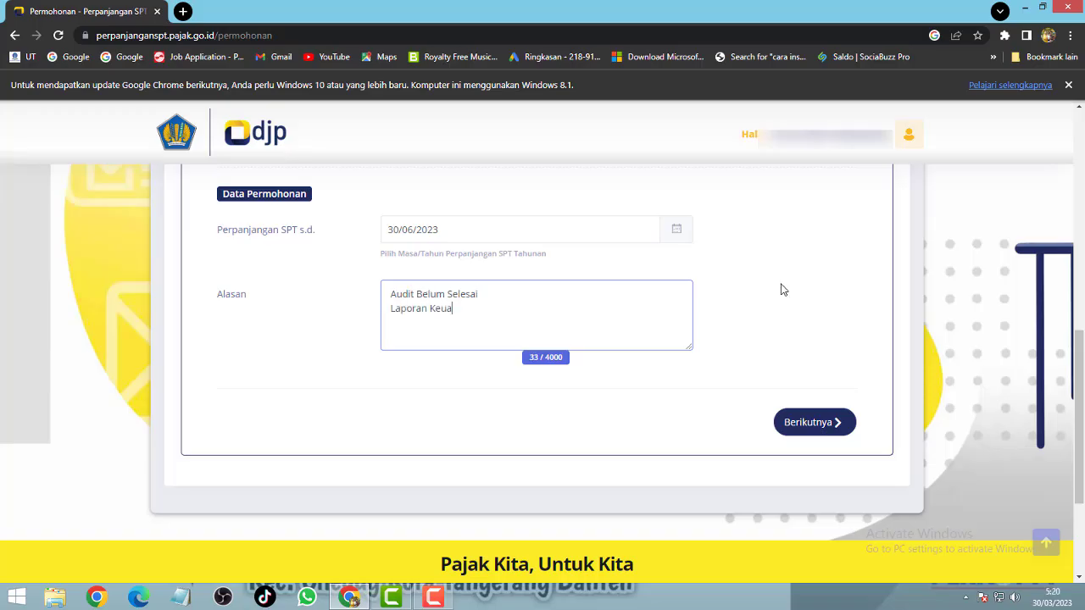
{"action": "type", "text": "ngan Belum Selesai"}
{"action": "left_click", "coordinate": [809, 424]}
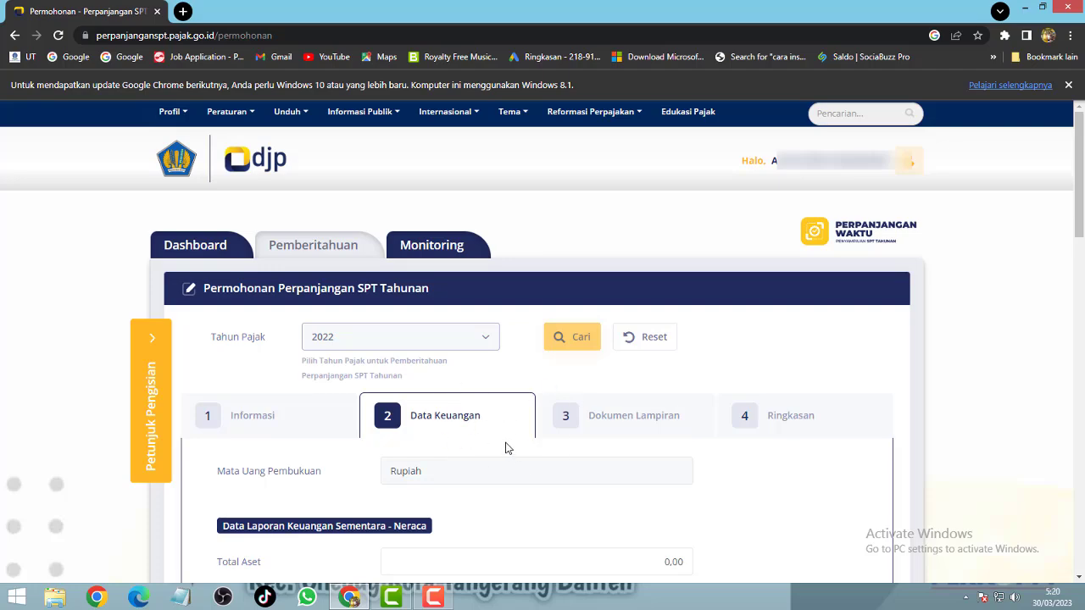
{"action": "scroll", "coordinate": [455, 466], "scroll_direction": "down", "scroll_amount": 1}
{"action": "scroll", "coordinate": [455, 466], "scroll_direction": "down", "scroll_amount": 3}
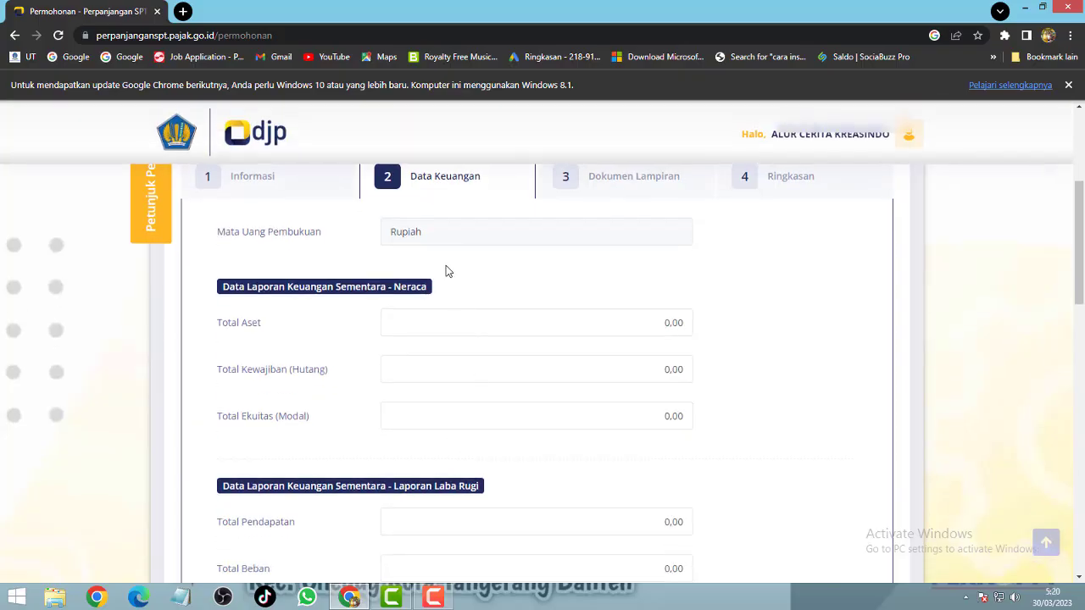
{"action": "left_click", "coordinate": [437, 228]}
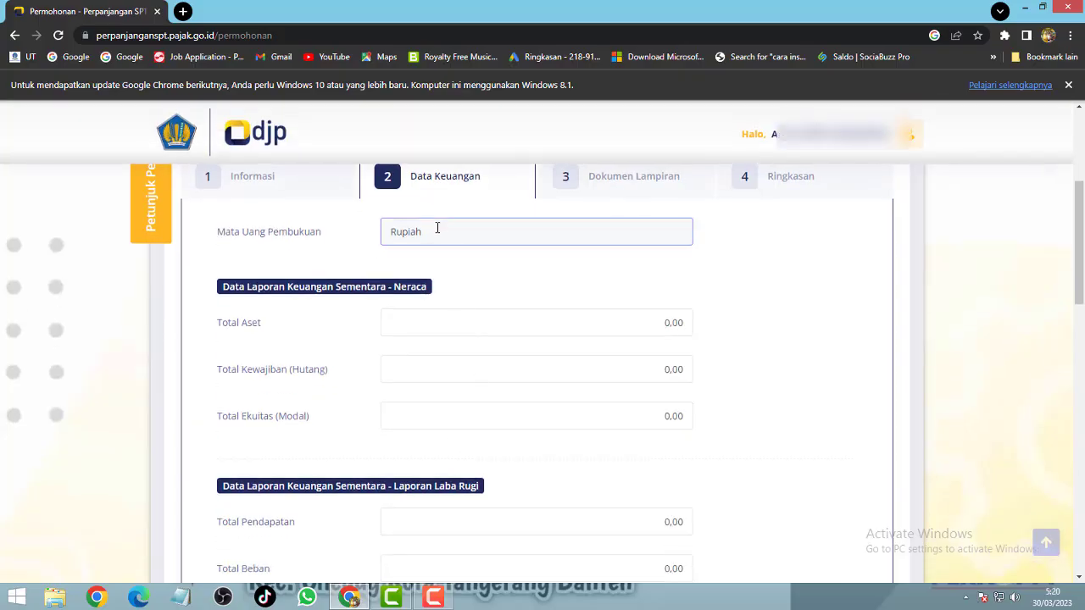
{"action": "double_click", "coordinate": [399, 230]}
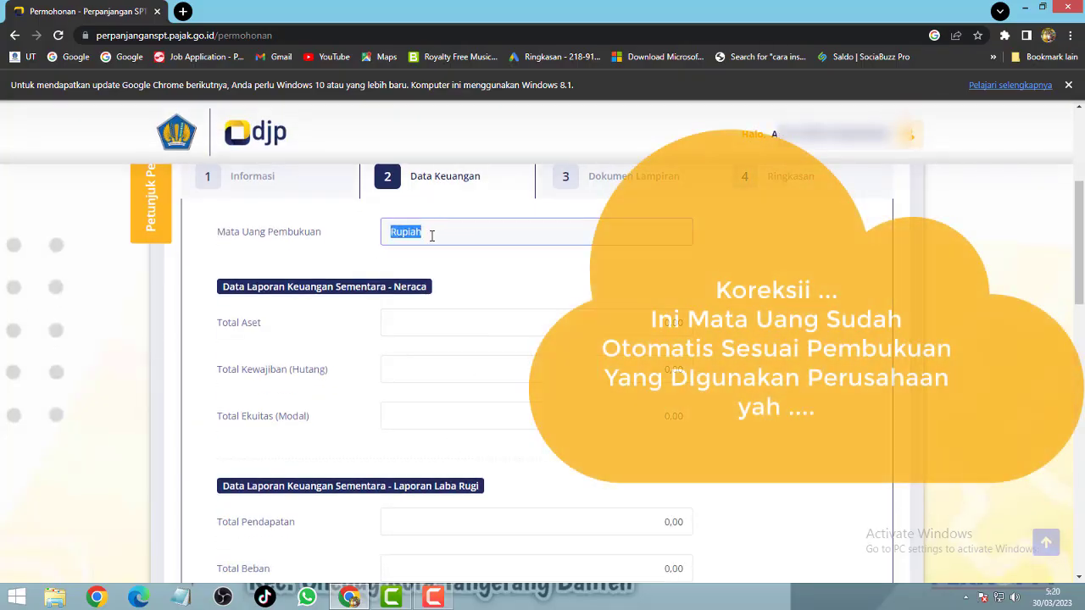
{"action": "left_click", "coordinate": [405, 234]}
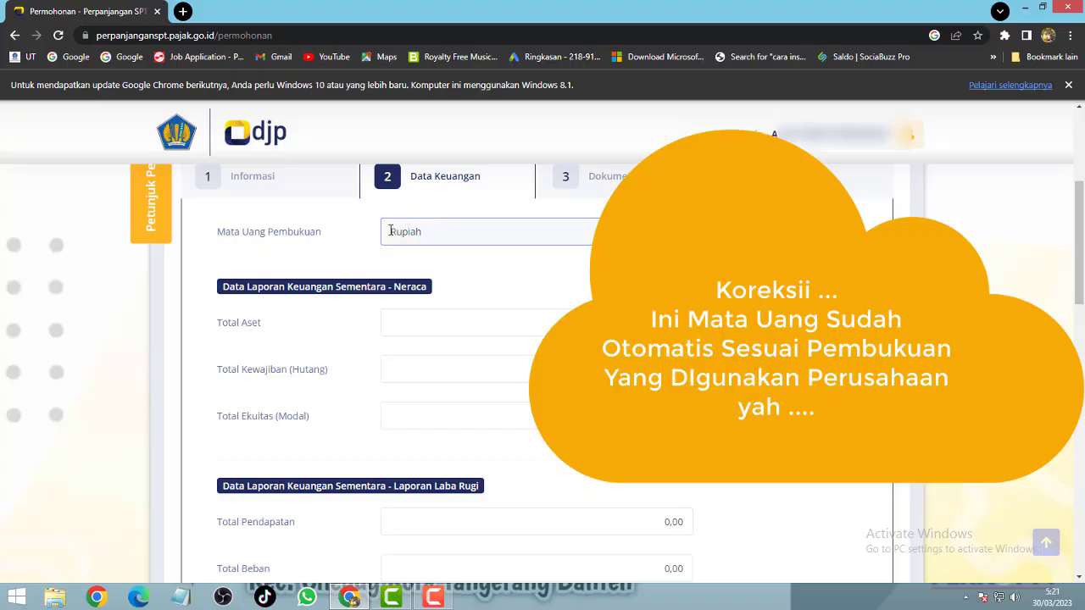
{"action": "left_click_drag", "start_coordinate": [391, 231], "coordinate": [419, 234]}
{"action": "left_click", "coordinate": [435, 235]}
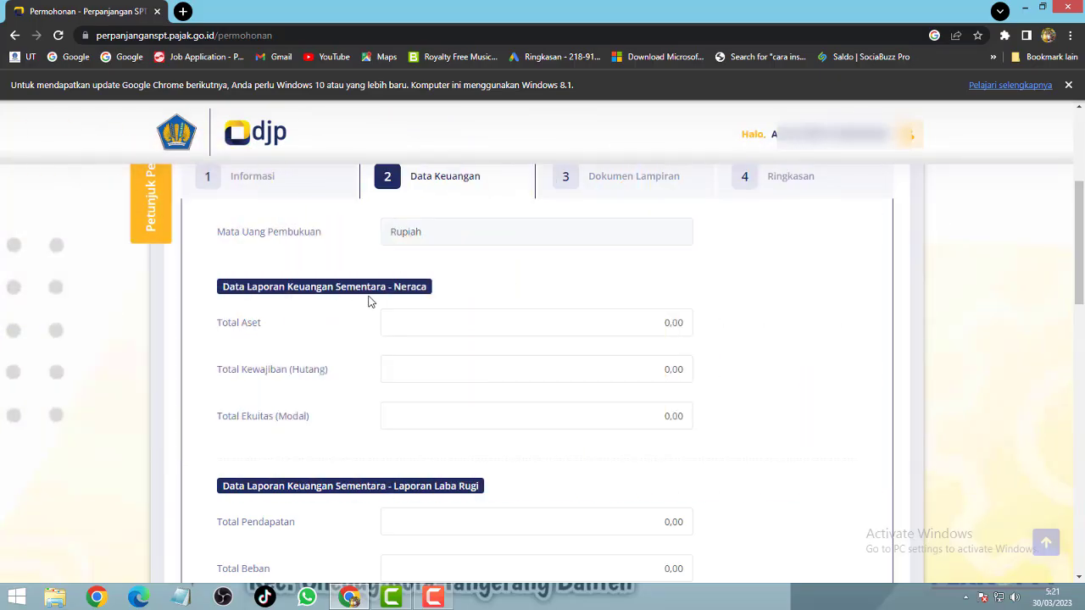
{"action": "left_click", "coordinate": [678, 322]}
{"action": "double_click", "coordinate": [678, 322]}
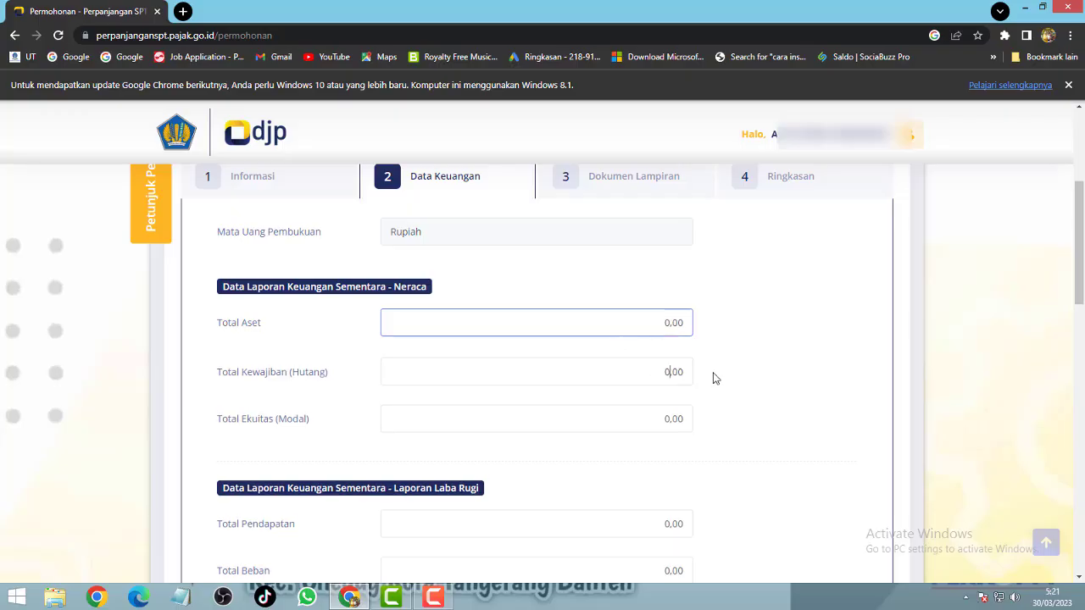
{"action": "left_click_drag", "start_coordinate": [669, 372], "coordinate": [708, 378]}
{"action": "double_click", "coordinate": [673, 418]}
{"action": "scroll", "coordinate": [683, 413], "scroll_direction": "down", "scroll_amount": 3}
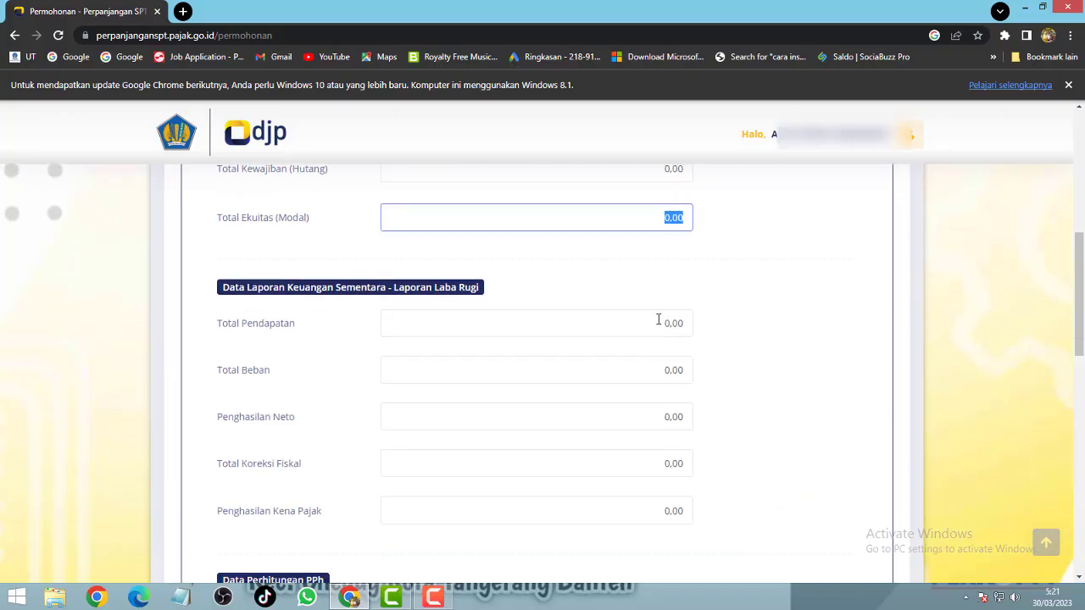
{"action": "left_click_drag", "start_coordinate": [658, 321], "coordinate": [700, 324]}
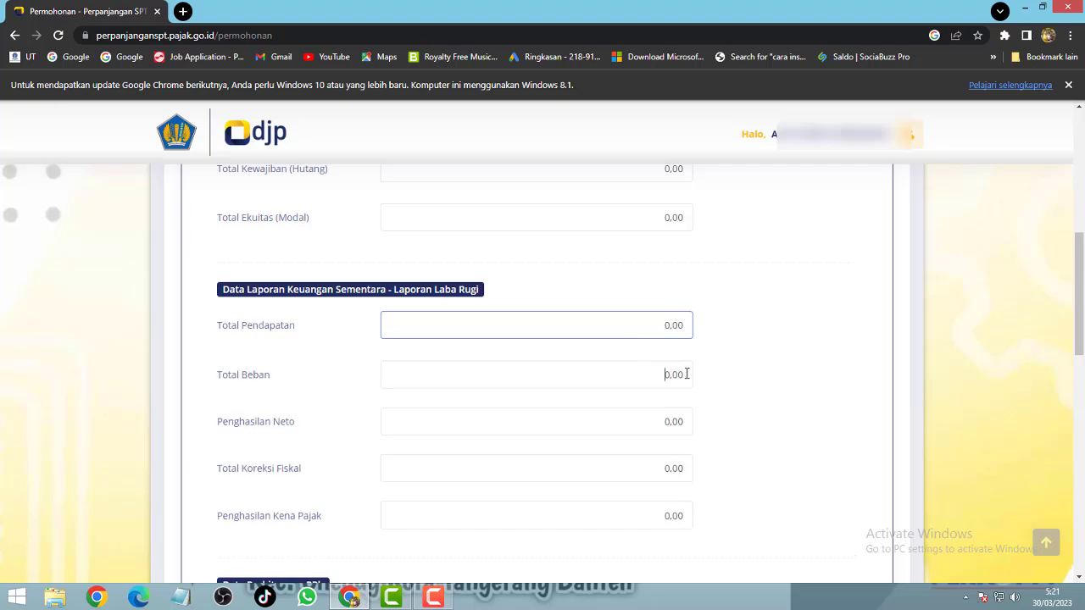
{"action": "left_click_drag", "start_coordinate": [663, 373], "coordinate": [688, 374]}
{"action": "left_click", "coordinate": [683, 423]}
{"action": "double_click", "coordinate": [684, 424]}
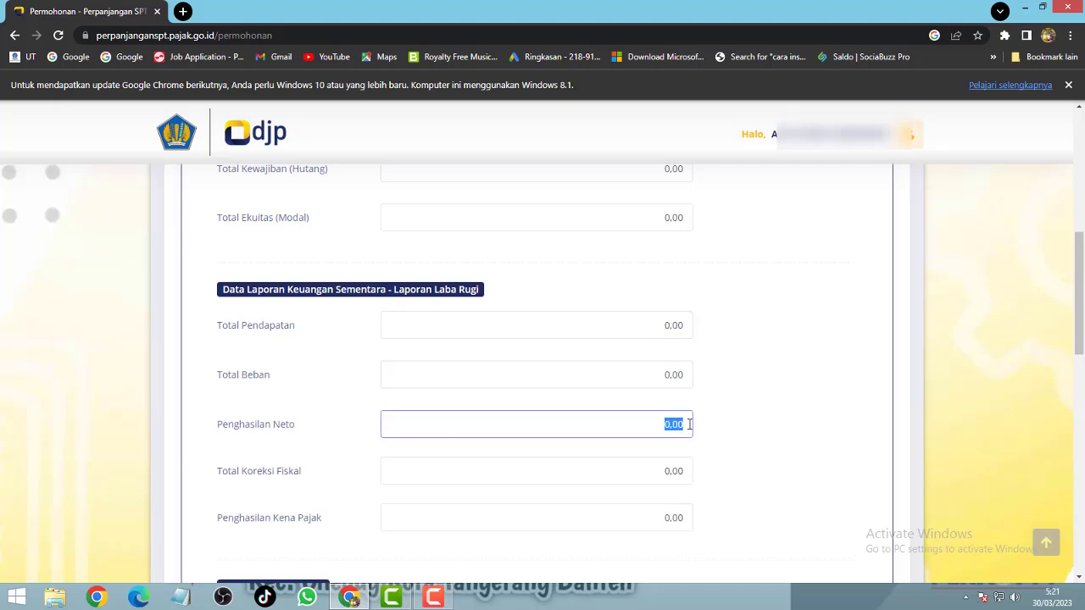
{"action": "double_click", "coordinate": [688, 470]}
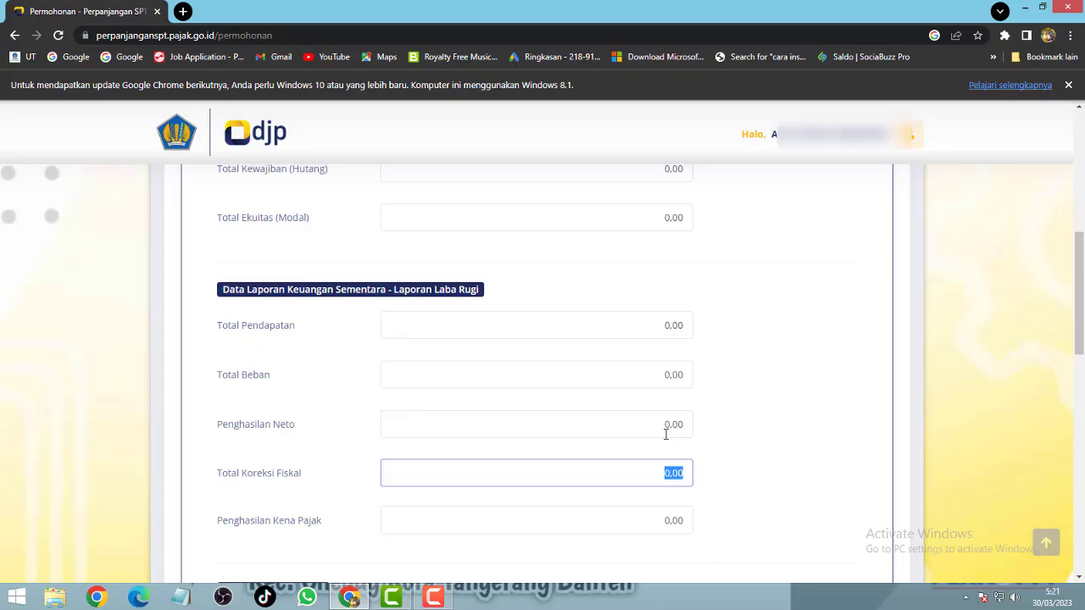
Step: Enter 5.000.000 for Penghasilan Kena Pajak and 5.011.155 for PPh Terutang
{"action": "double_click", "coordinate": [664, 521]}
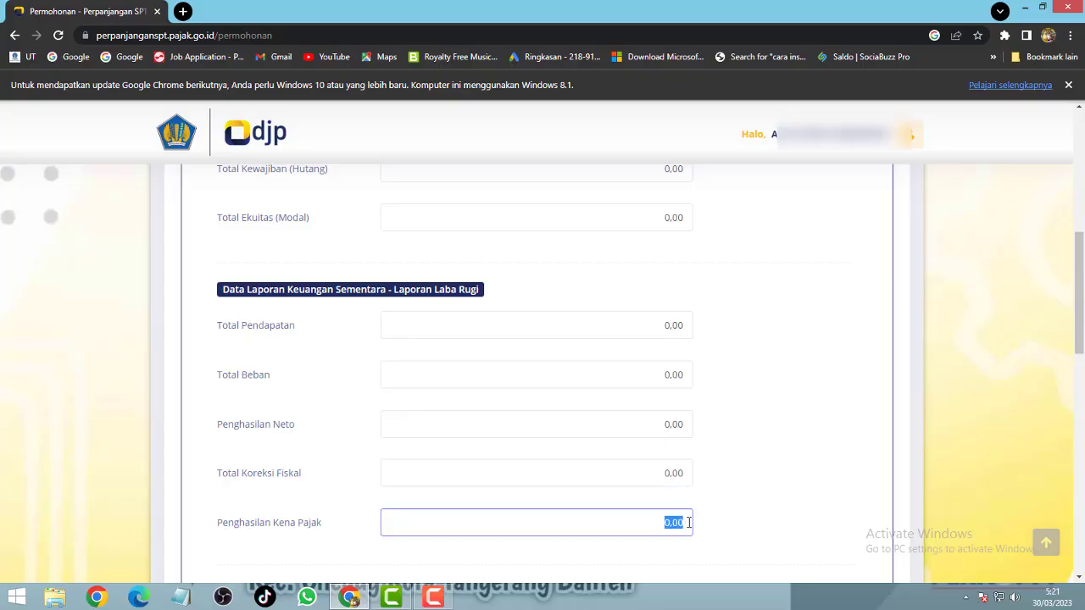
{"action": "scroll", "coordinate": [666, 504], "scroll_direction": "down", "scroll_amount": 3}
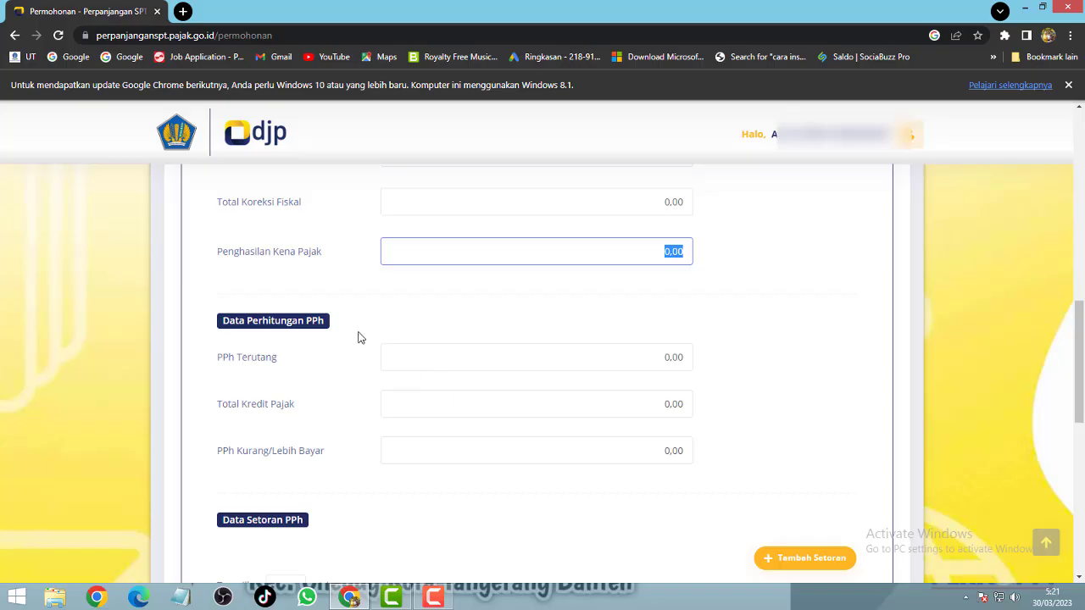
{"action": "double_click", "coordinate": [645, 356]}
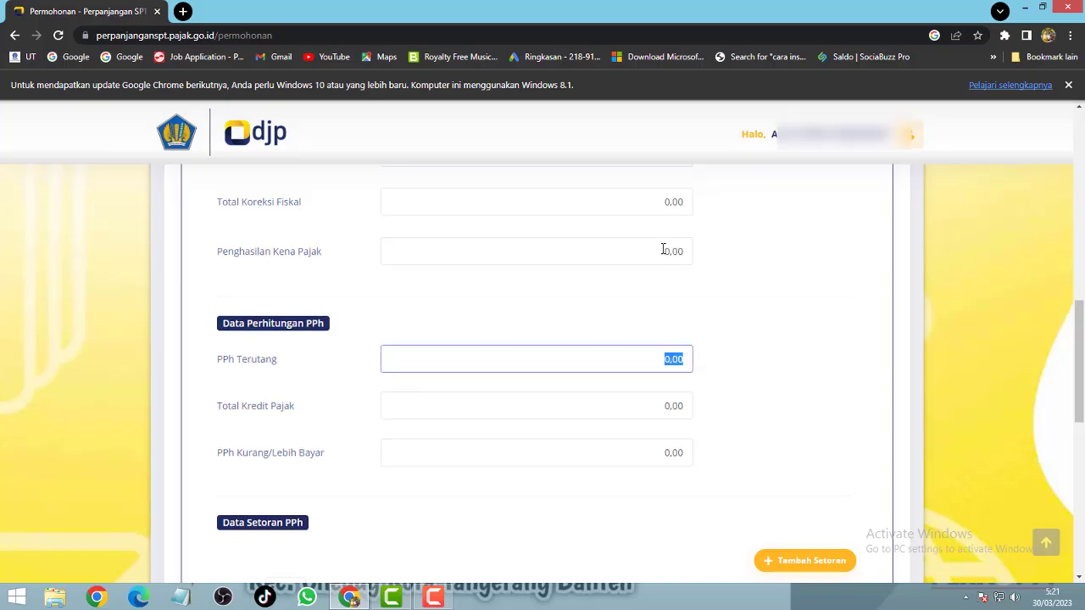
{"action": "double_click", "coordinate": [663, 249]}
{"action": "type", "text": "5.000."}
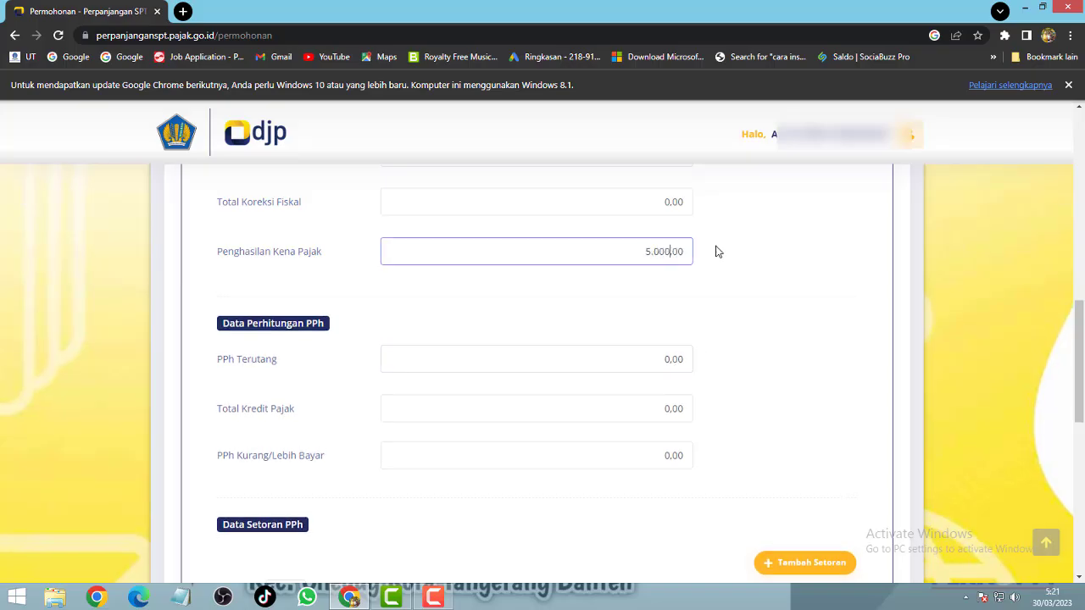
{"action": "type", "text": "000"}
{"action": "left_click", "coordinate": [677, 360]}
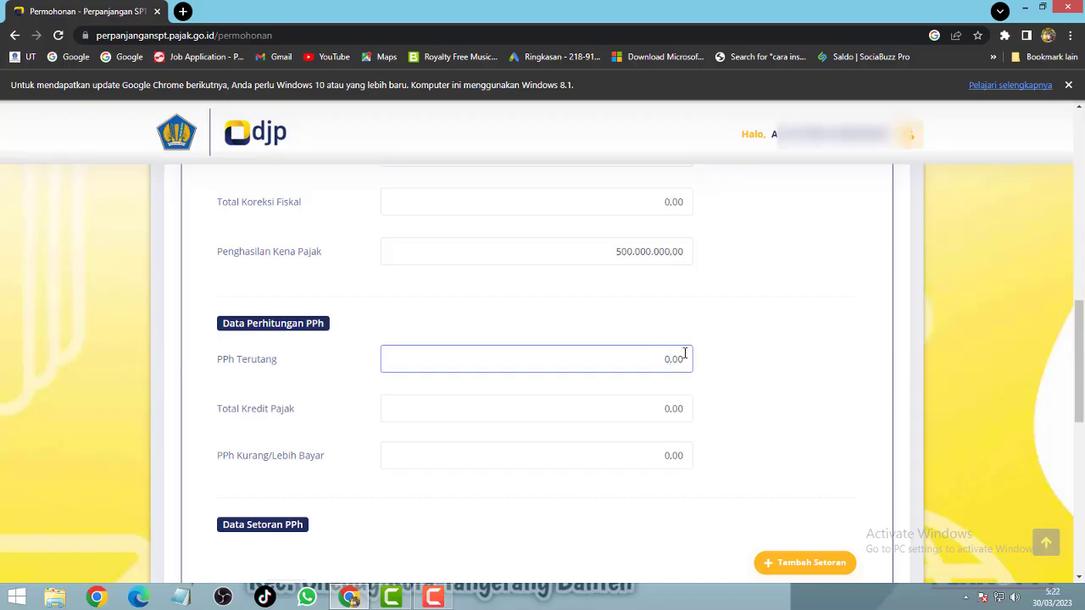
{"action": "left_click_drag", "start_coordinate": [658, 356], "coordinate": [707, 370]}
{"action": "type", "text": "5.011.155"}
{"action": "left_click", "coordinate": [657, 402]}
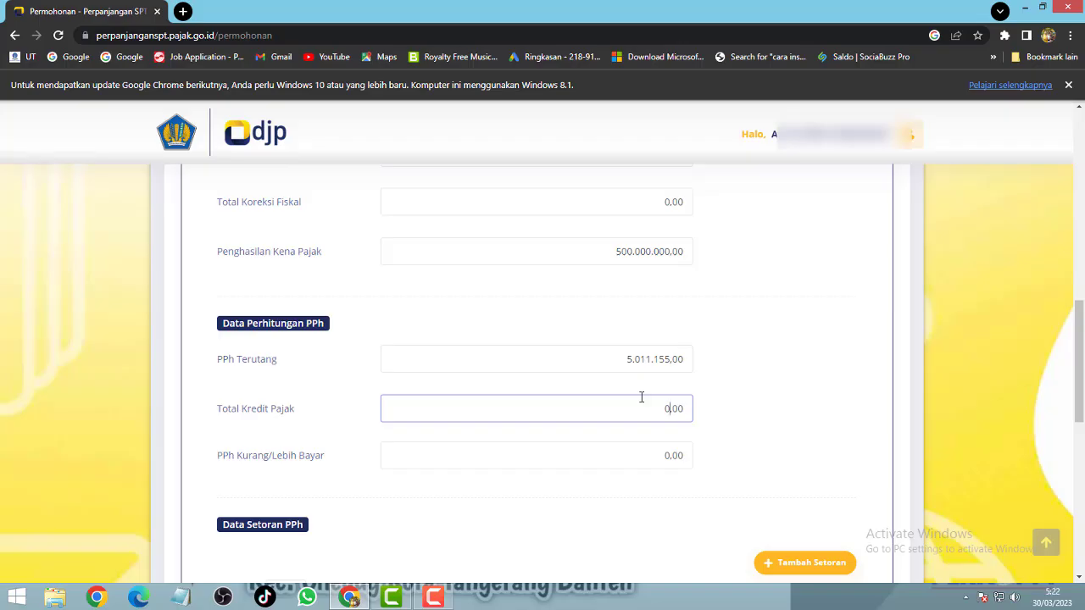
Step: Set Total Kredit Pajak to 52.444,00 and scroll down to Data Setoran PPh
{"action": "left_click_drag", "start_coordinate": [658, 450], "coordinate": [722, 470]}
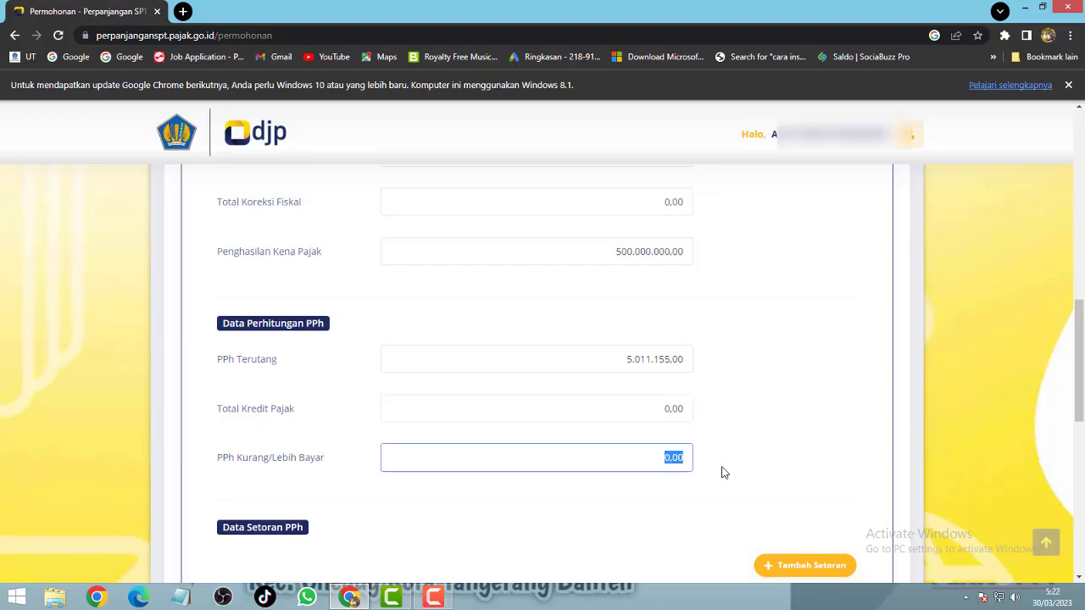
{"action": "left_click", "coordinate": [684, 408]}
{"action": "type", "text": "52444"}
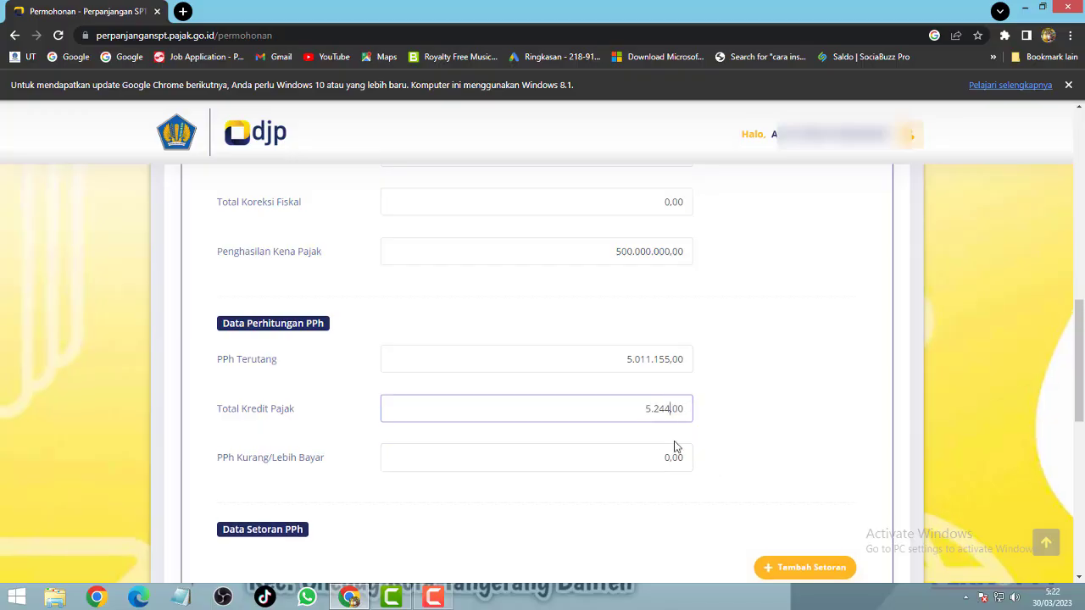
{"action": "left_click", "coordinate": [656, 463]}
{"action": "scroll", "coordinate": [637, 404], "scroll_direction": "down", "scroll_amount": 2}
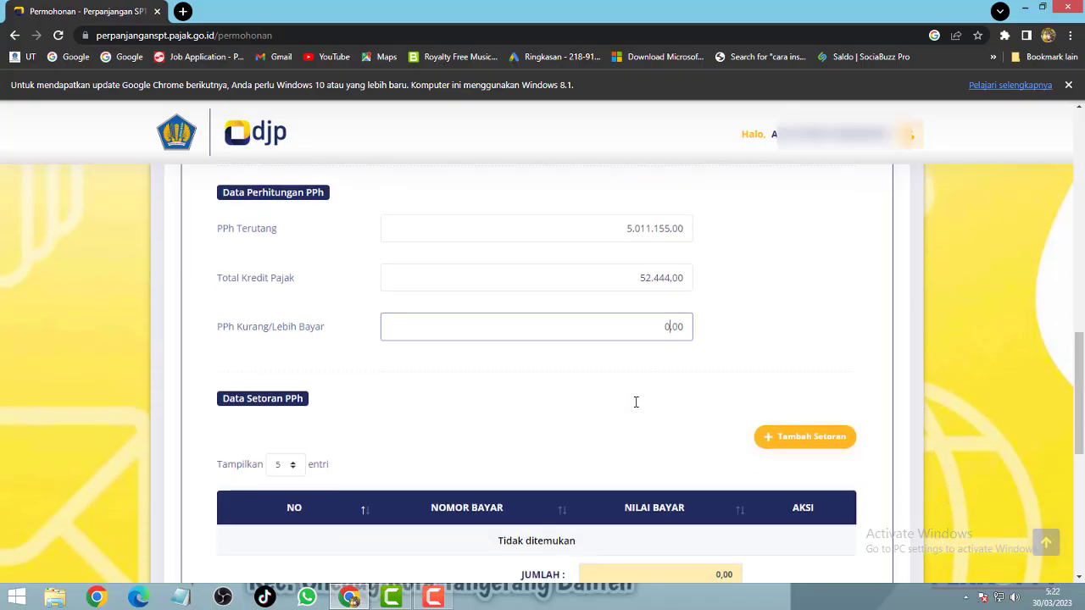
{"action": "scroll", "coordinate": [635, 401], "scroll_direction": "down", "scroll_amount": 1}
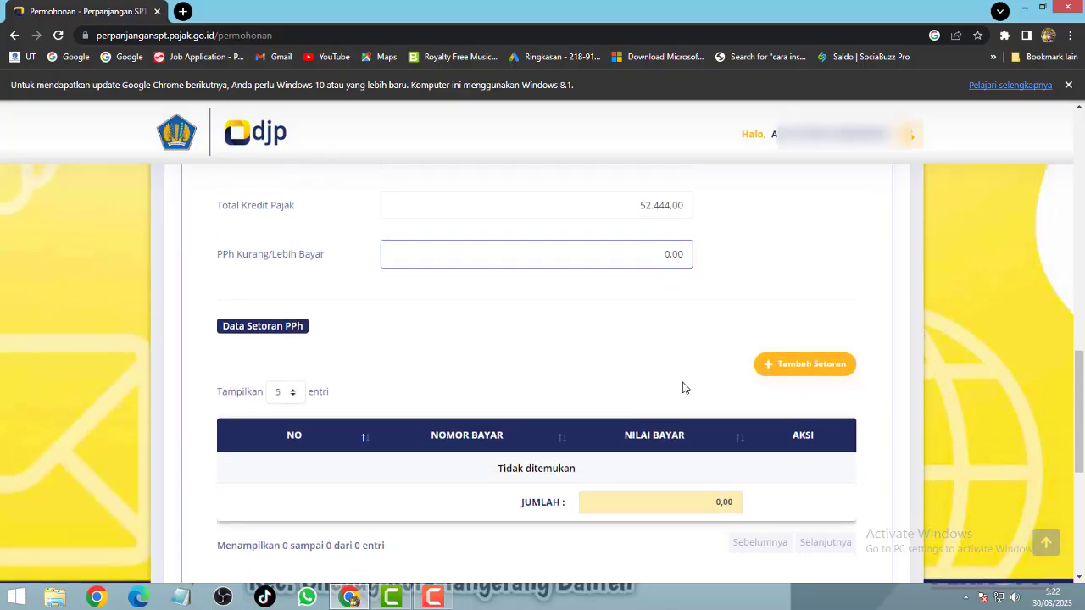
{"action": "left_click", "coordinate": [798, 370]}
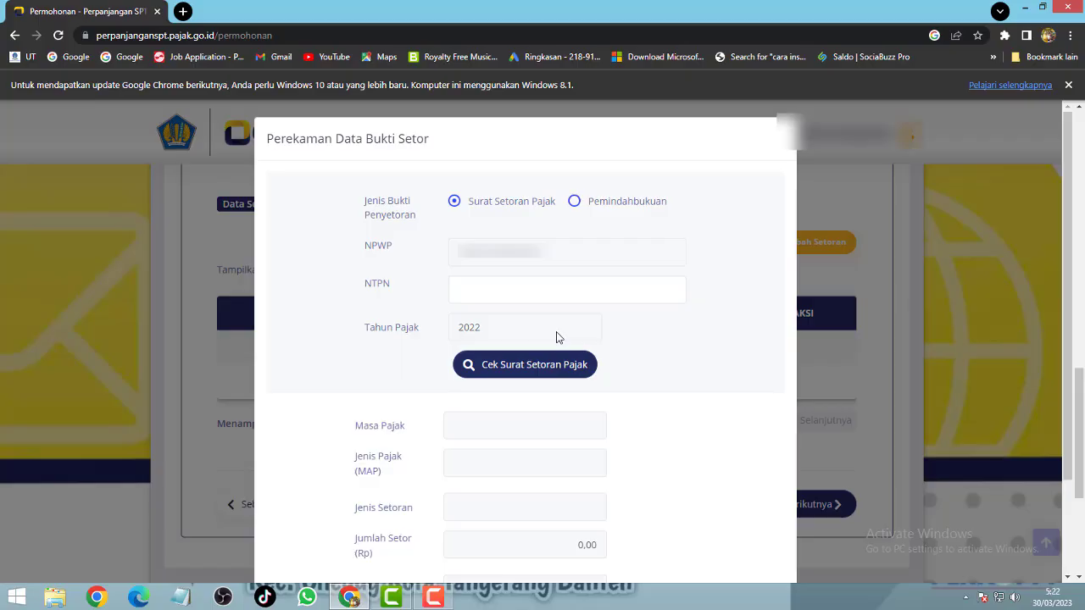
{"action": "scroll", "coordinate": [555, 338], "scroll_direction": "down", "scroll_amount": 5}
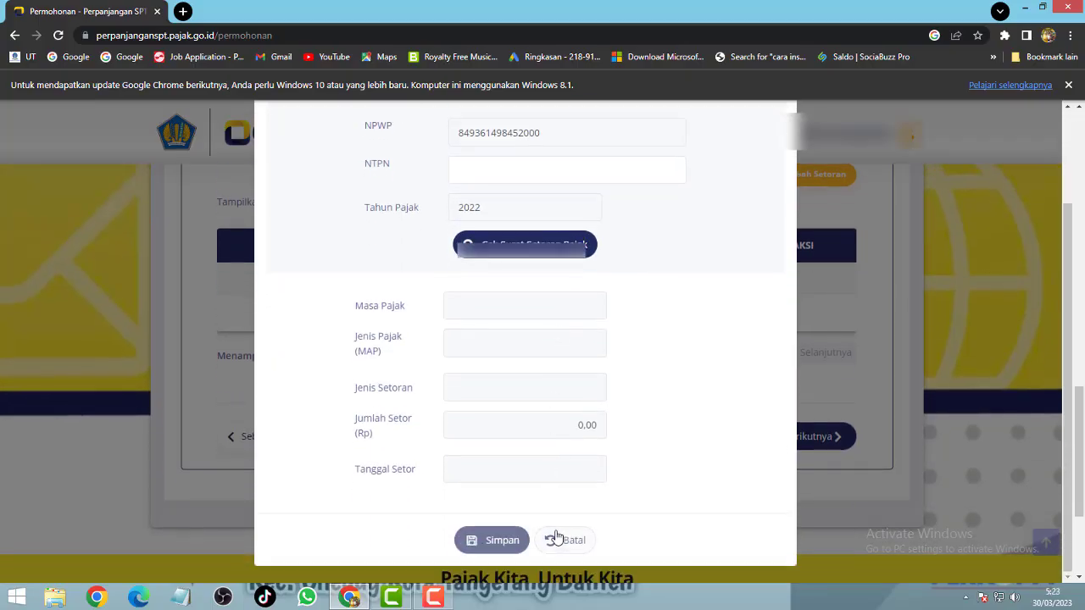
{"action": "left_click", "coordinate": [556, 537]}
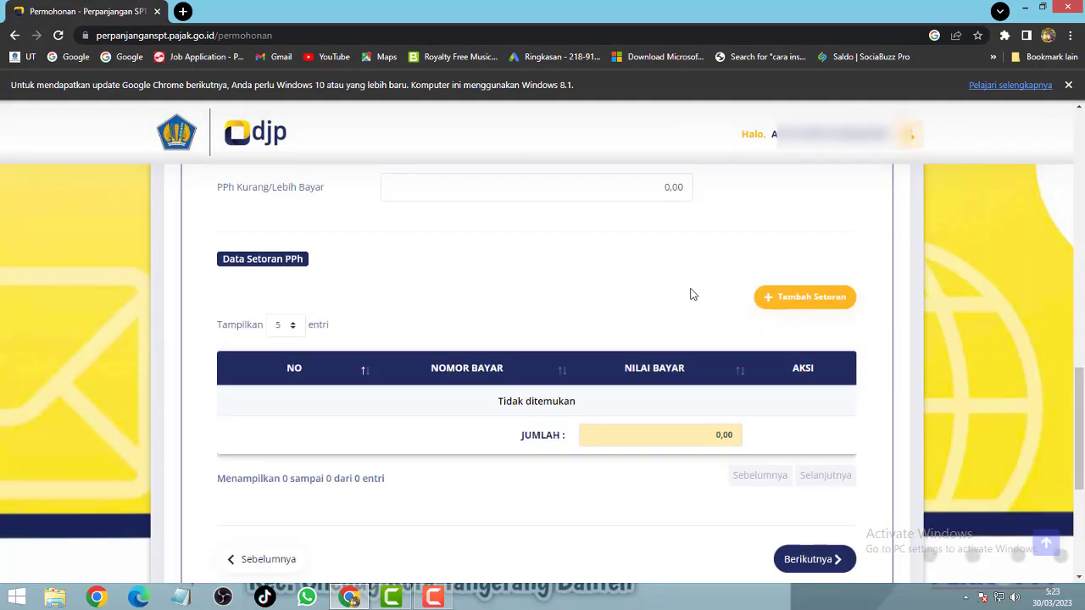
Step: Replace the PPh Terutang and Total Kredit Pajak amounts with 0, then go to Dokumen Lampiran
{"action": "scroll", "coordinate": [695, 296], "scroll_direction": "up", "scroll_amount": 2}
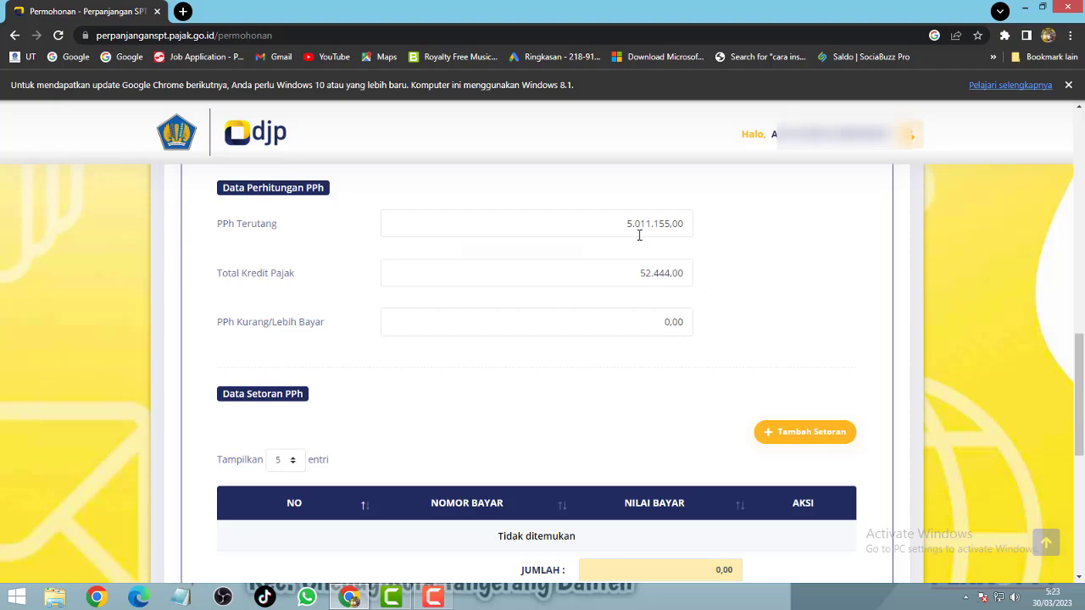
{"action": "left_click_drag", "start_coordinate": [621, 222], "coordinate": [744, 240]}
{"action": "type", "text": "0"}
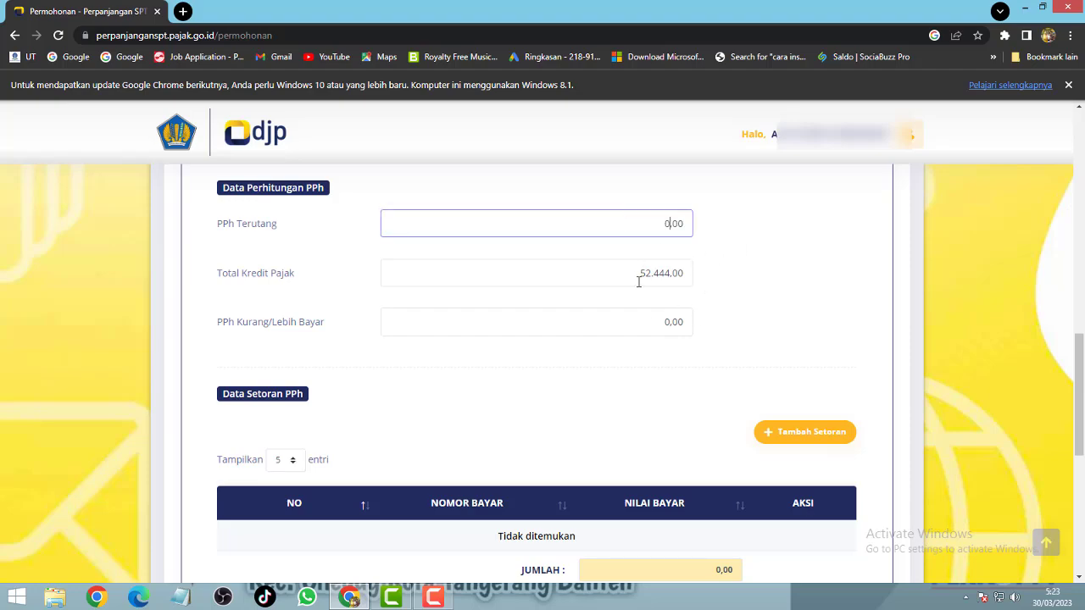
{"action": "left_click_drag", "start_coordinate": [626, 271], "coordinate": [704, 279]}
{"action": "type", "text": "0"}
{"action": "left_click", "coordinate": [609, 315]}
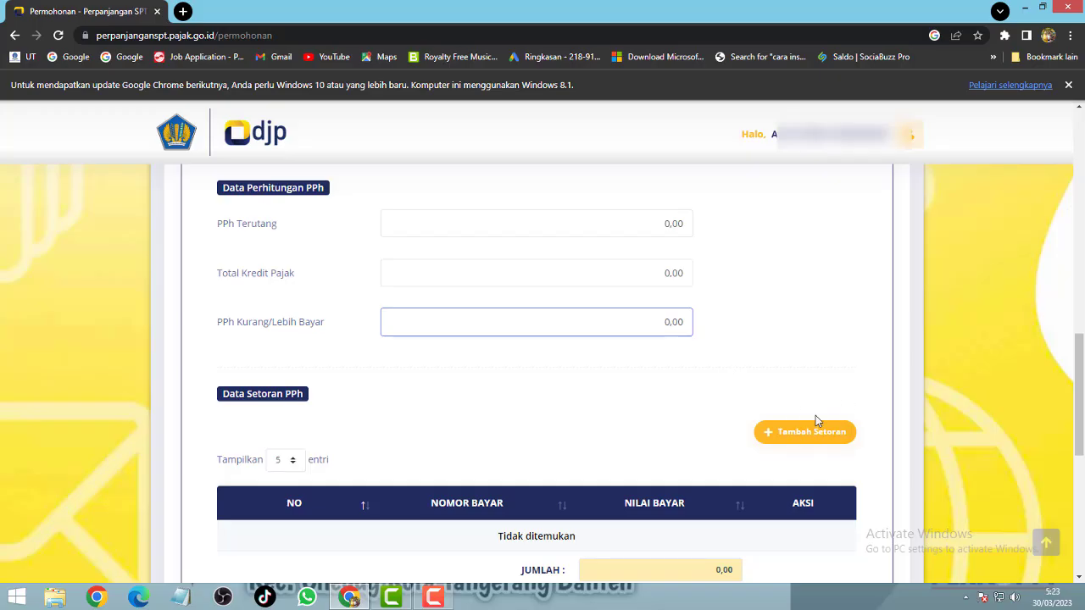
{"action": "scroll", "coordinate": [809, 424], "scroll_direction": "down", "scroll_amount": 3}
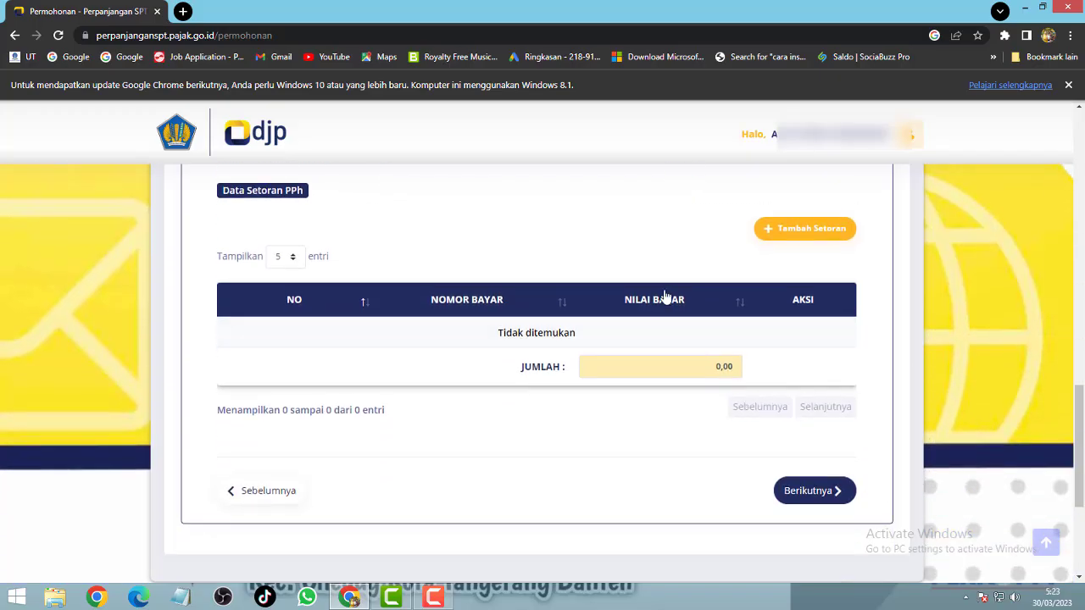
{"action": "left_click", "coordinate": [805, 492]}
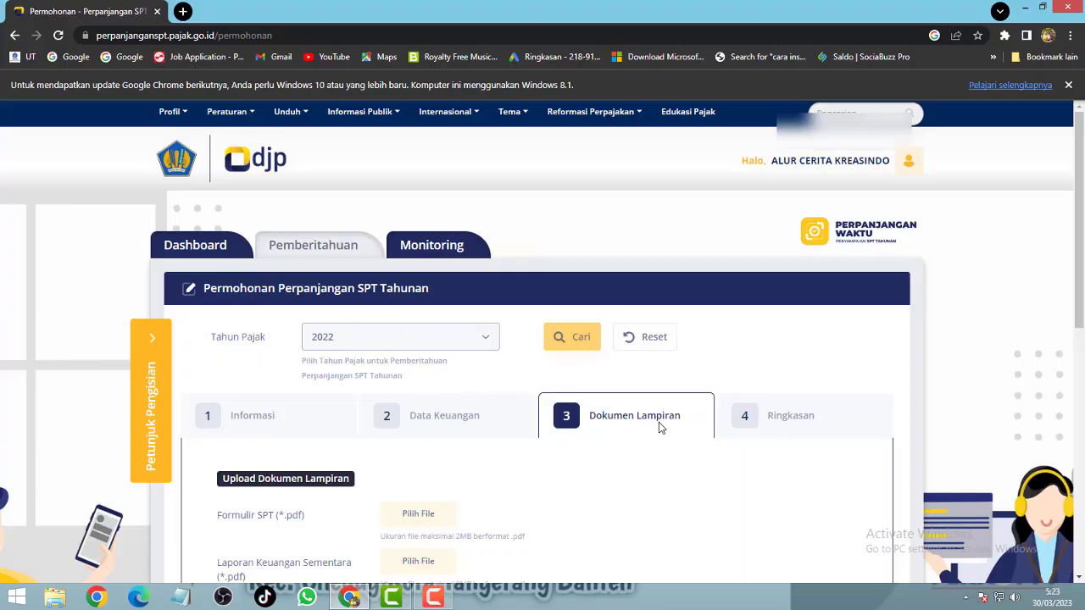
Step: Skip the Pilih File attachment fields and proceed to the Ringkasan step
{"action": "scroll", "coordinate": [661, 428], "scroll_direction": "down", "scroll_amount": 3}
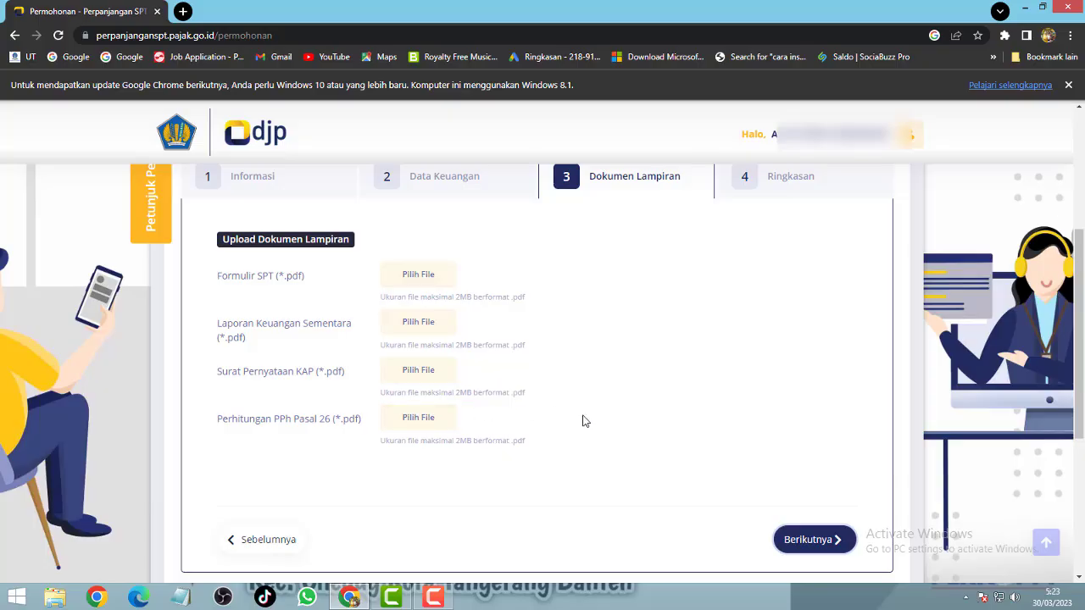
{"action": "scroll", "coordinate": [582, 421], "scroll_direction": "down", "scroll_amount": 2}
{"action": "scroll", "coordinate": [584, 428], "scroll_direction": "up", "scroll_amount": 1}
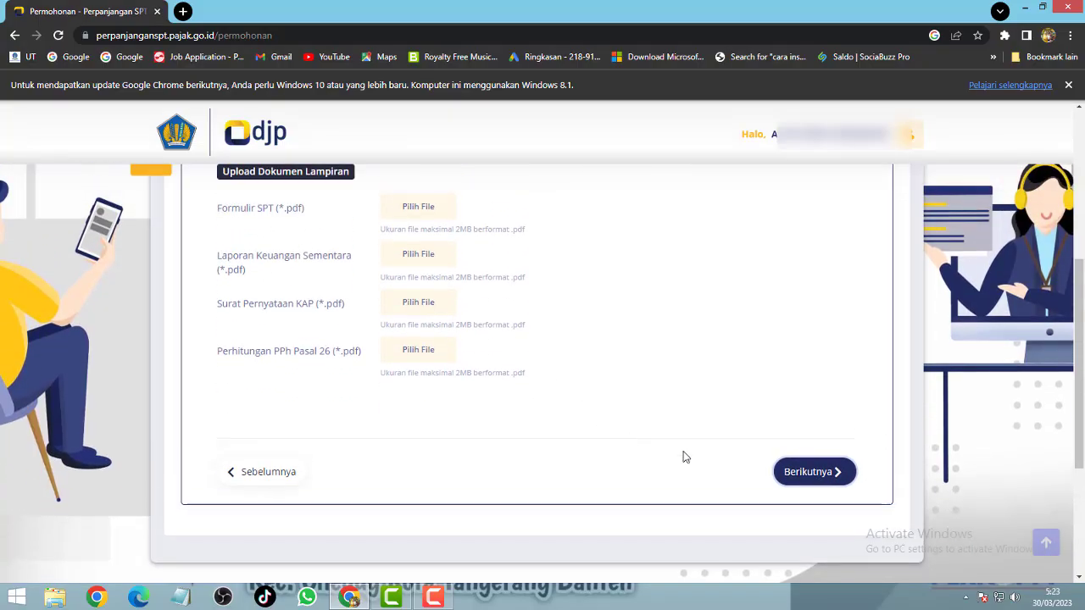
{"action": "left_click", "coordinate": [814, 472]}
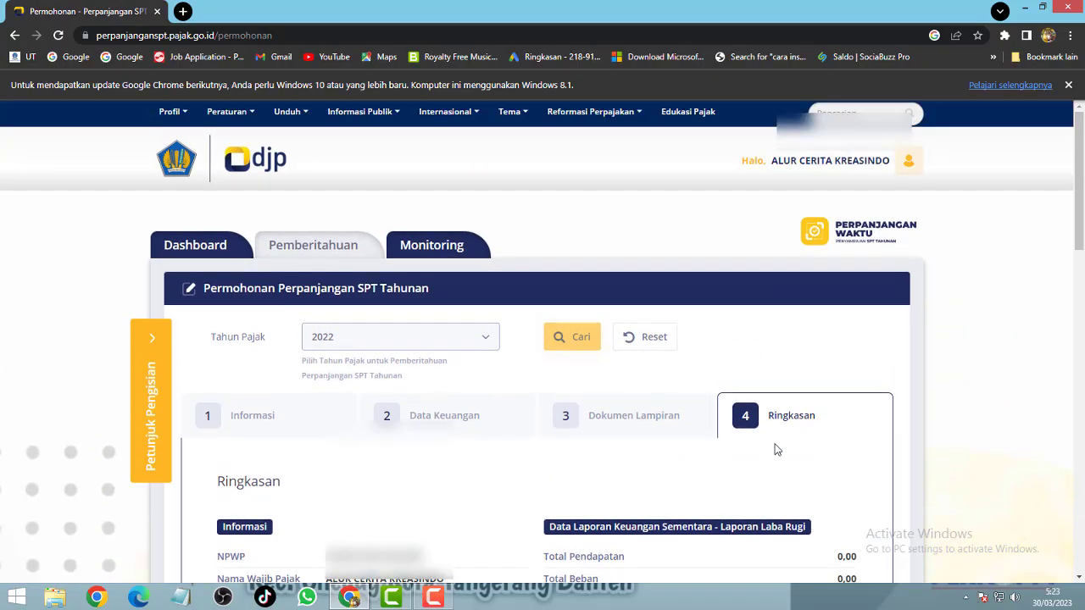
{"action": "scroll", "coordinate": [777, 450], "scroll_direction": "down", "scroll_amount": 3}
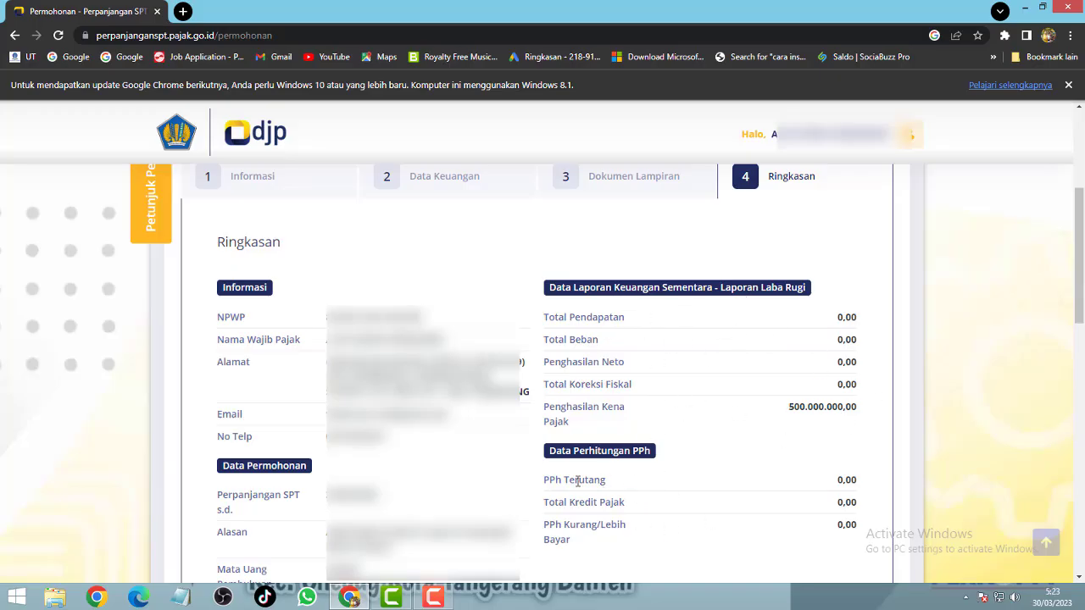
{"action": "scroll", "coordinate": [577, 479], "scroll_direction": "down", "scroll_amount": 3}
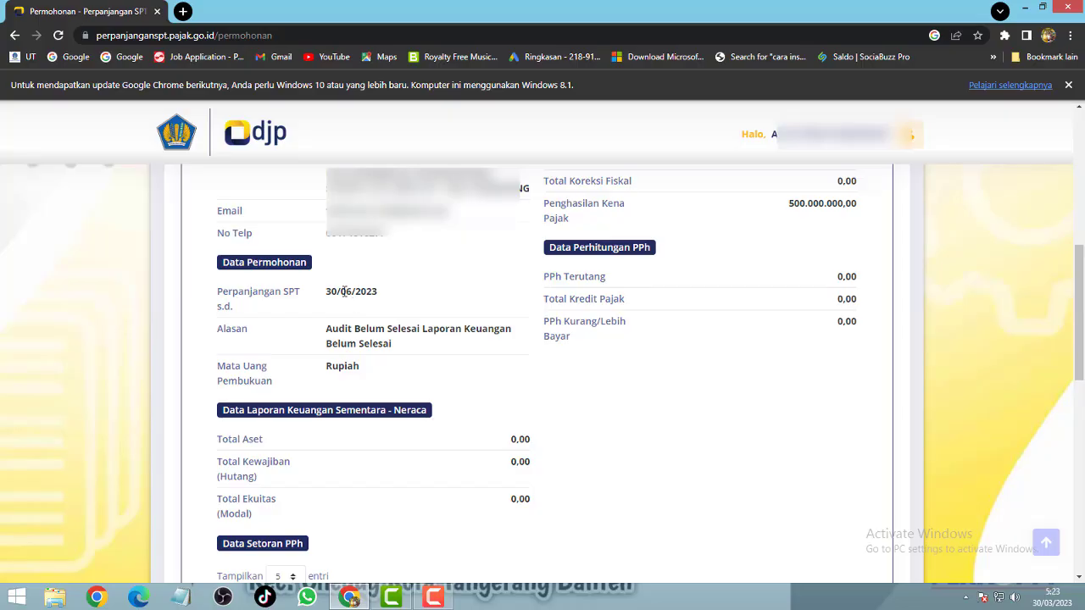
{"action": "left_click_drag", "start_coordinate": [325, 294], "coordinate": [381, 295]}
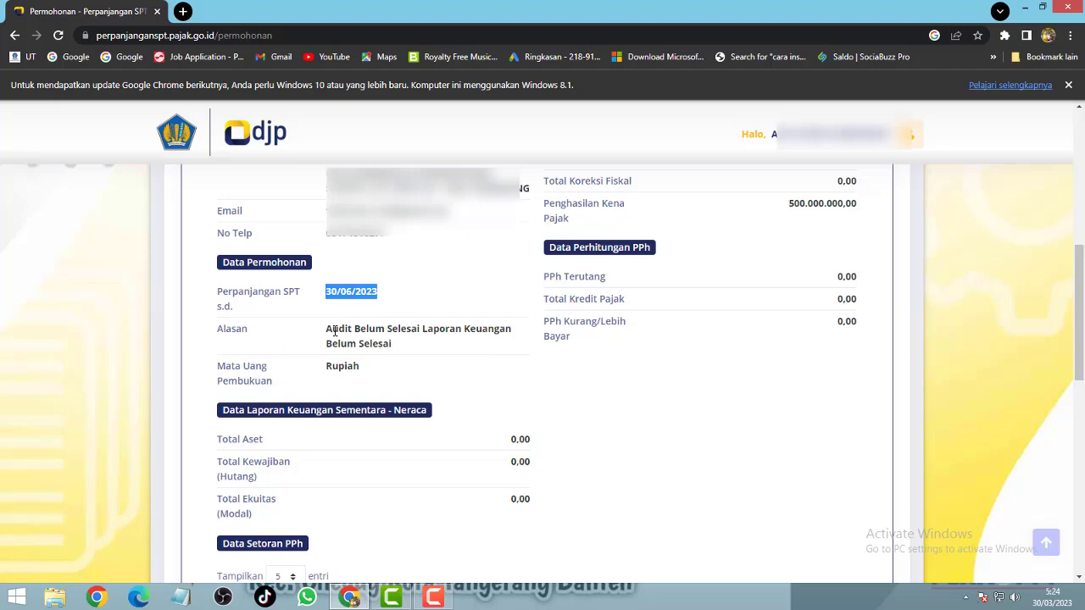
{"action": "left_click_drag", "start_coordinate": [324, 333], "coordinate": [412, 344]}
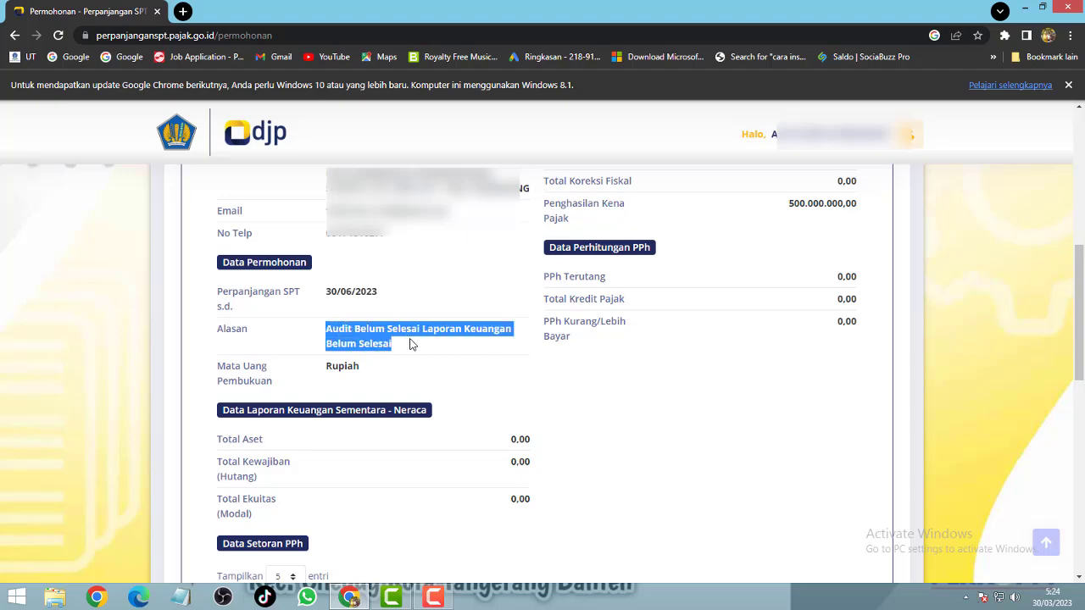
{"action": "scroll", "coordinate": [313, 356], "scroll_direction": "down", "scroll_amount": 2}
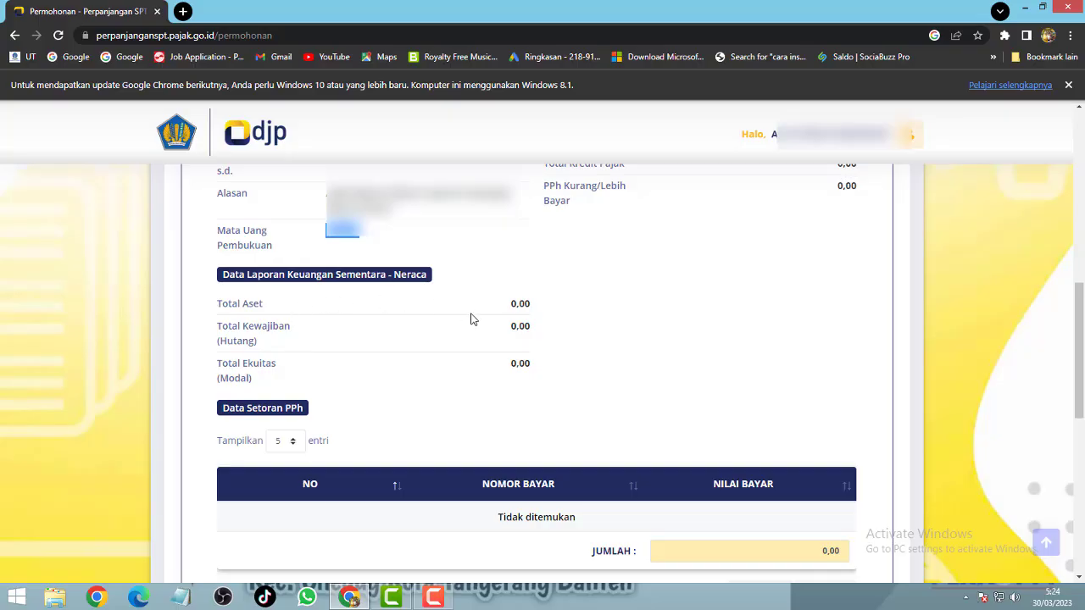
{"action": "scroll", "coordinate": [516, 399], "scroll_direction": "down", "scroll_amount": 2}
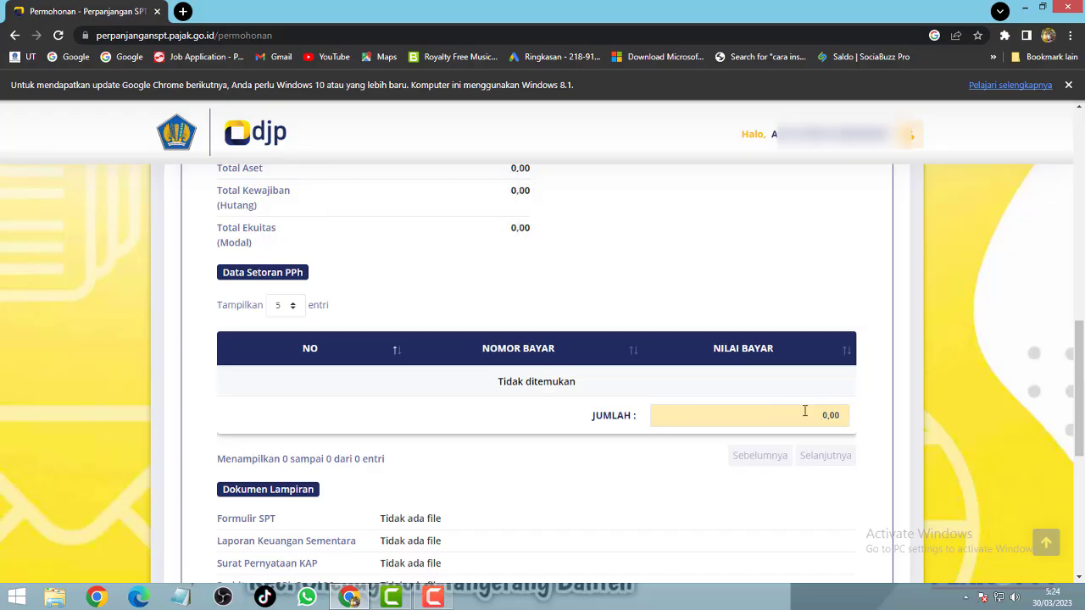
{"action": "scroll", "coordinate": [737, 404], "scroll_direction": "down", "scroll_amount": 3}
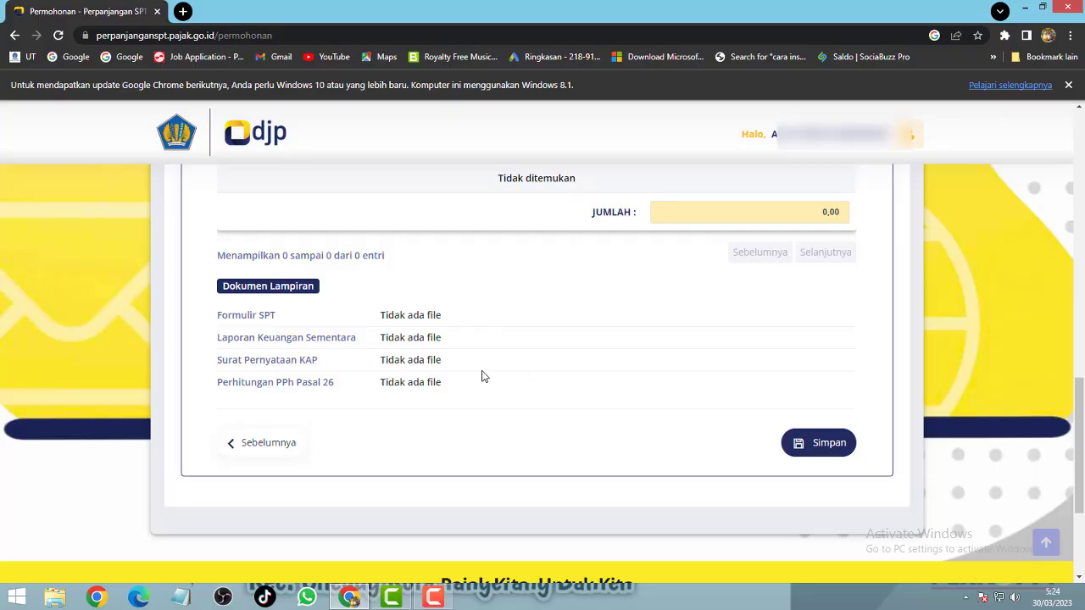
{"action": "scroll", "coordinate": [682, 433], "scroll_direction": "up", "scroll_amount": 10}
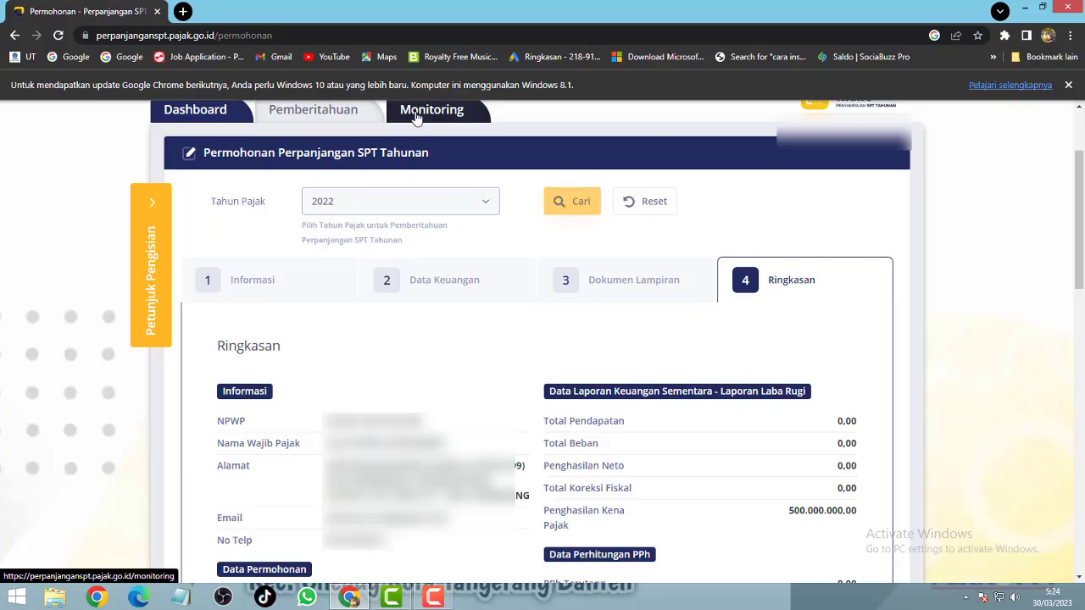
Step: Go to the Monitoring tab, review its empty request list, and close Chrome's update bar
{"action": "left_click", "coordinate": [416, 118]}
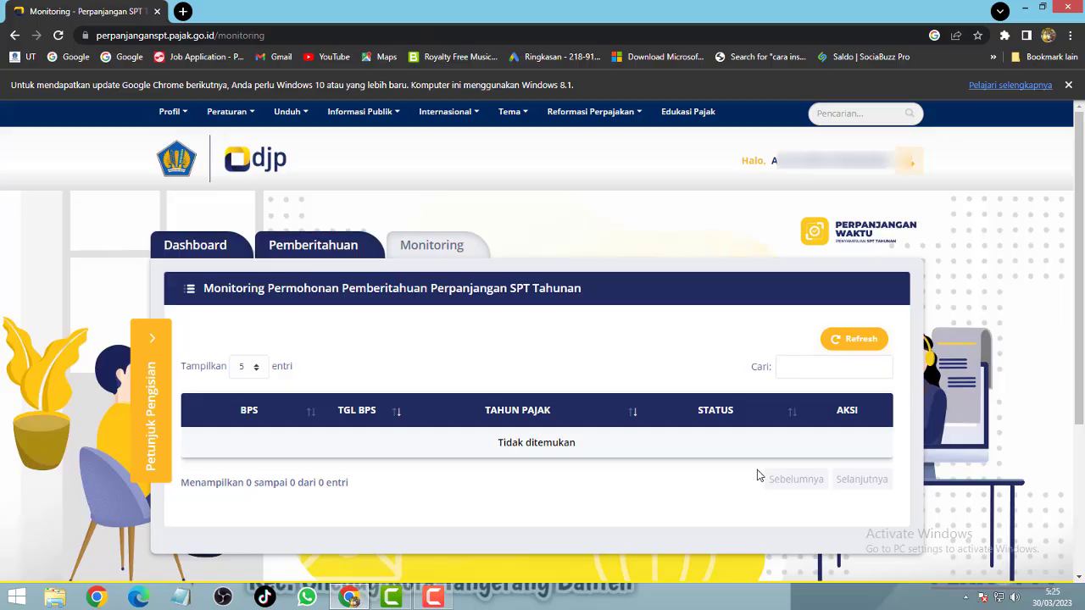
{"action": "scroll", "coordinate": [710, 436], "scroll_direction": "down", "scroll_amount": 1}
{"action": "scroll", "coordinate": [710, 437], "scroll_direction": "down", "scroll_amount": 2}
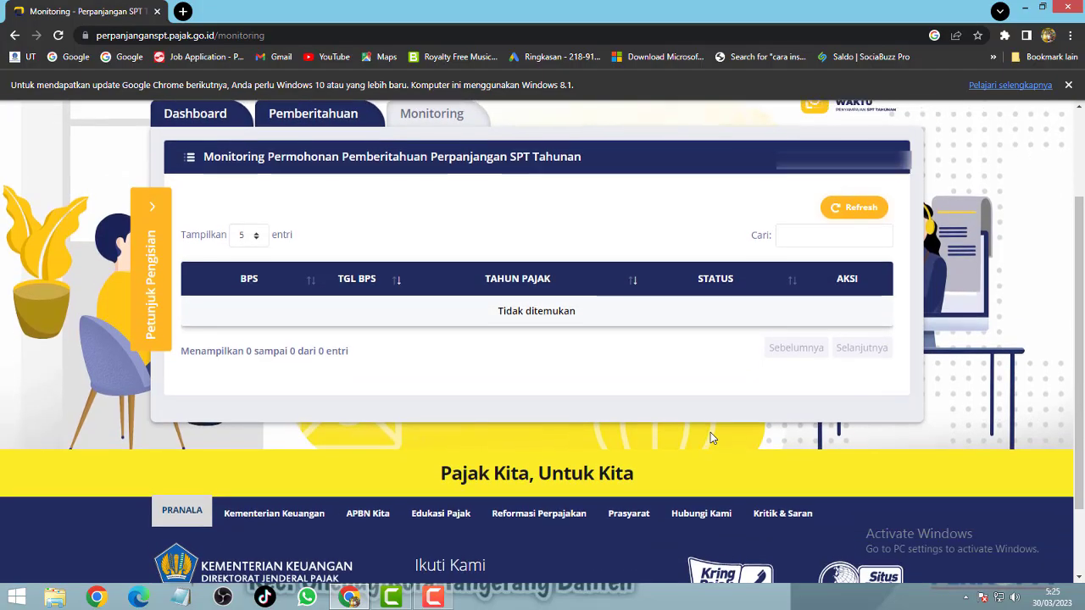
{"action": "scroll", "coordinate": [710, 437], "scroll_direction": "up", "scroll_amount": 1}
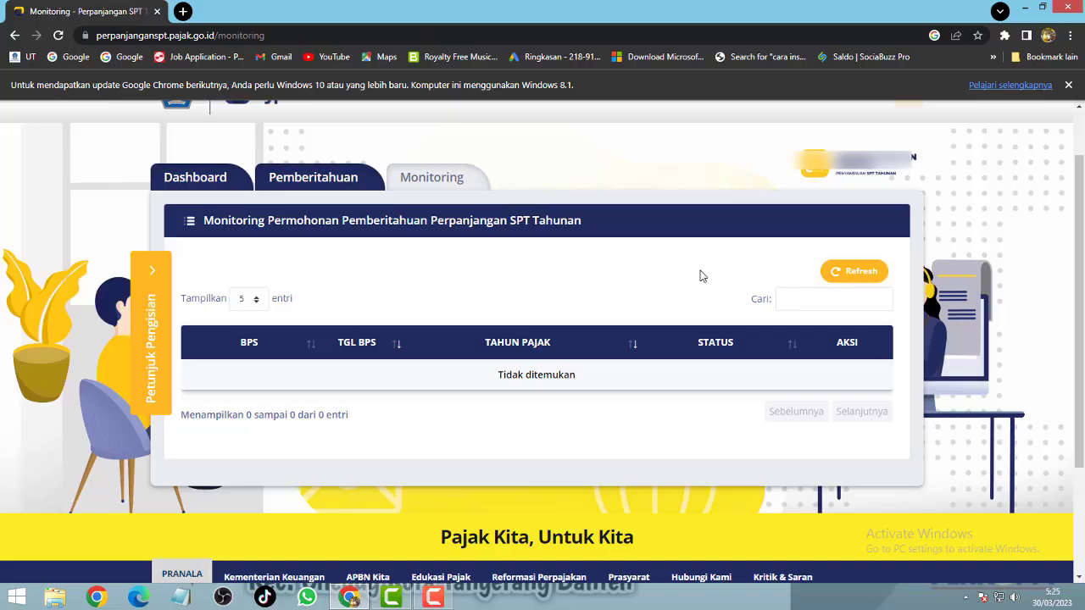
{"action": "left_click", "coordinate": [1067, 85]}
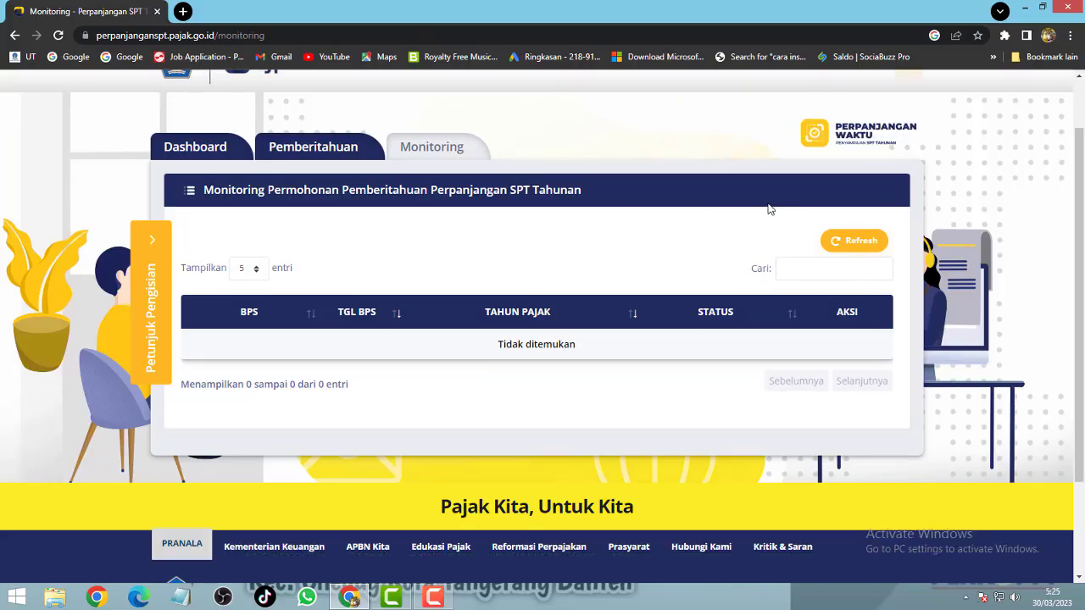